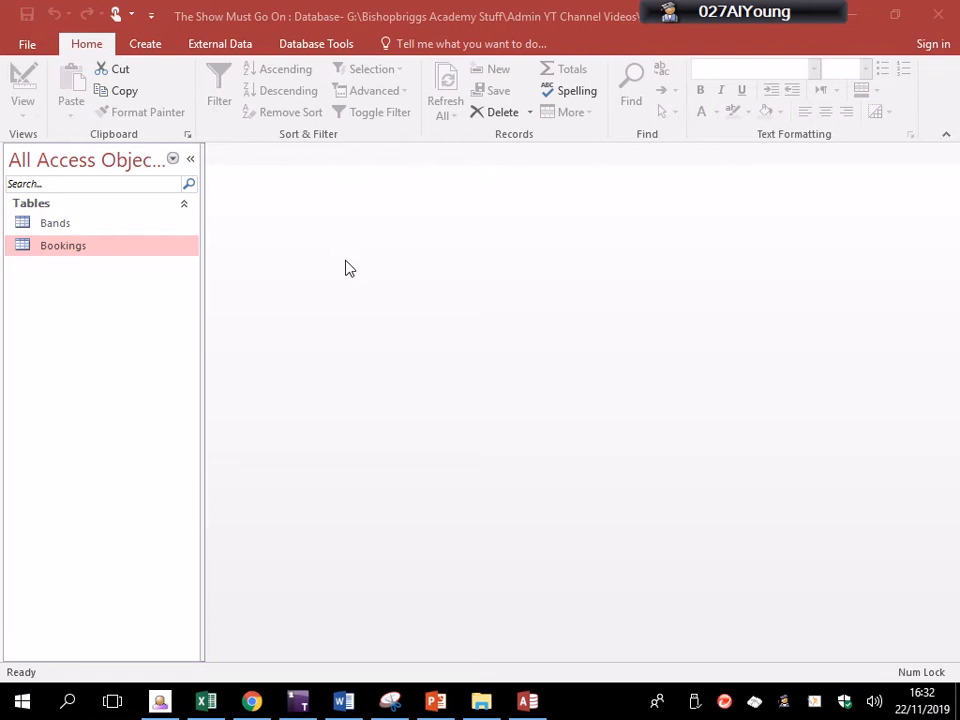
Open the Bookings table to review its fields and close it again
double_click(108, 250)
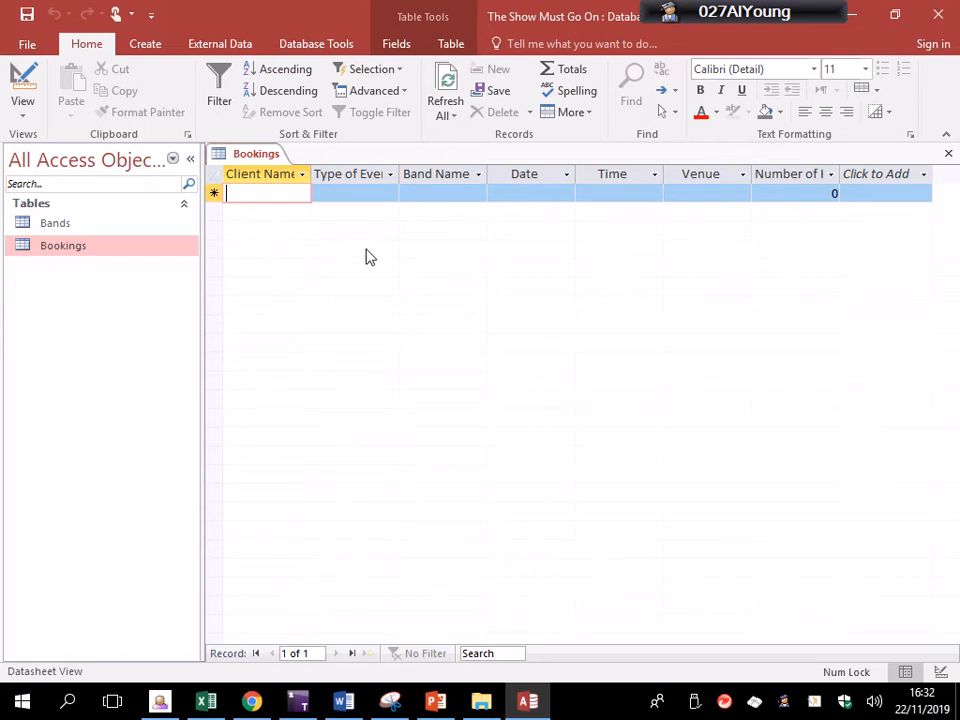
right_click(268, 166)
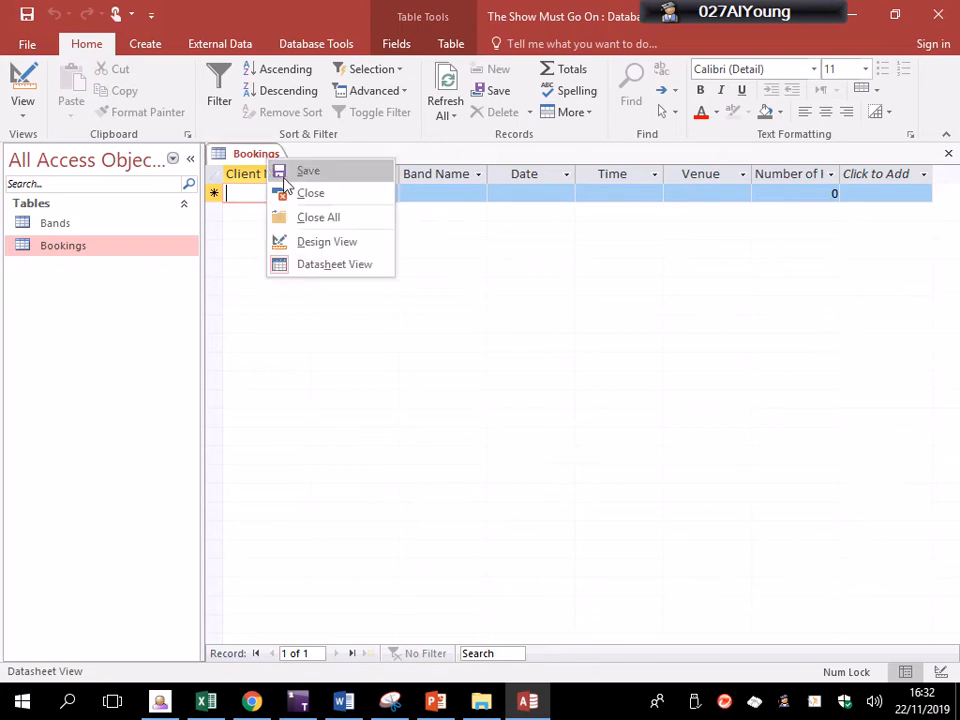
left_click(289, 193)
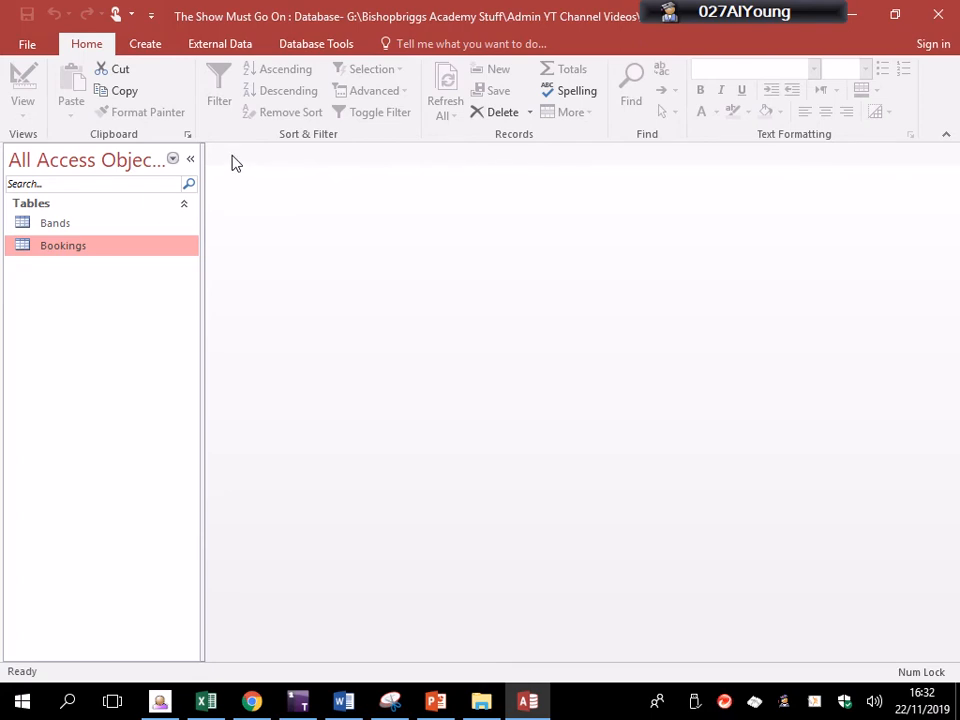
Start a Form Wizard form based on the Bookings table and include all of its fields
left_click(154, 44)
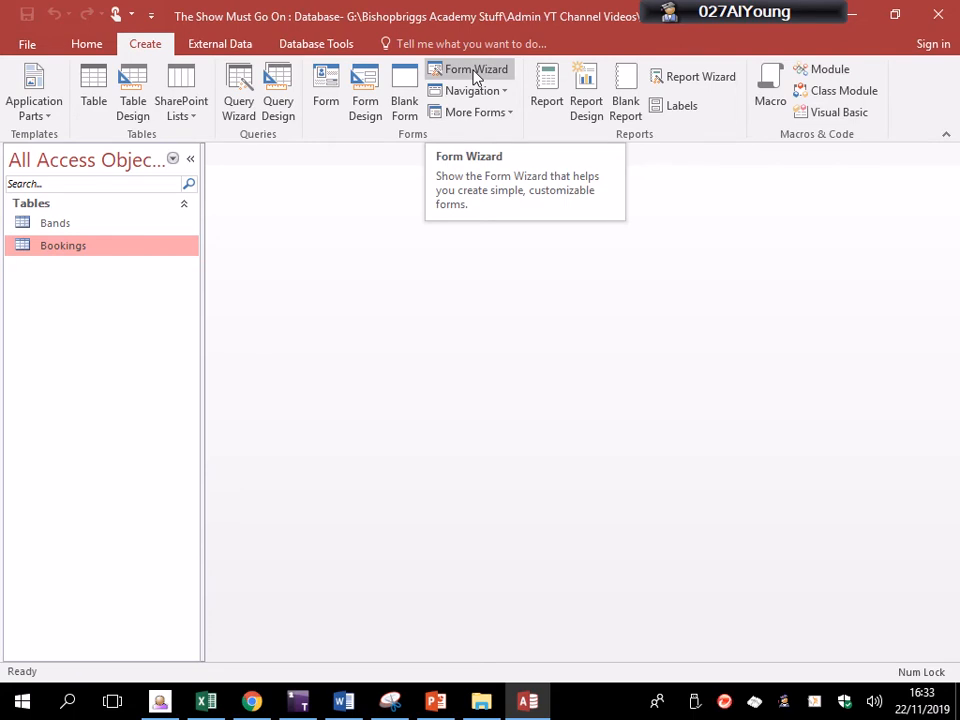
left_click(475, 75)
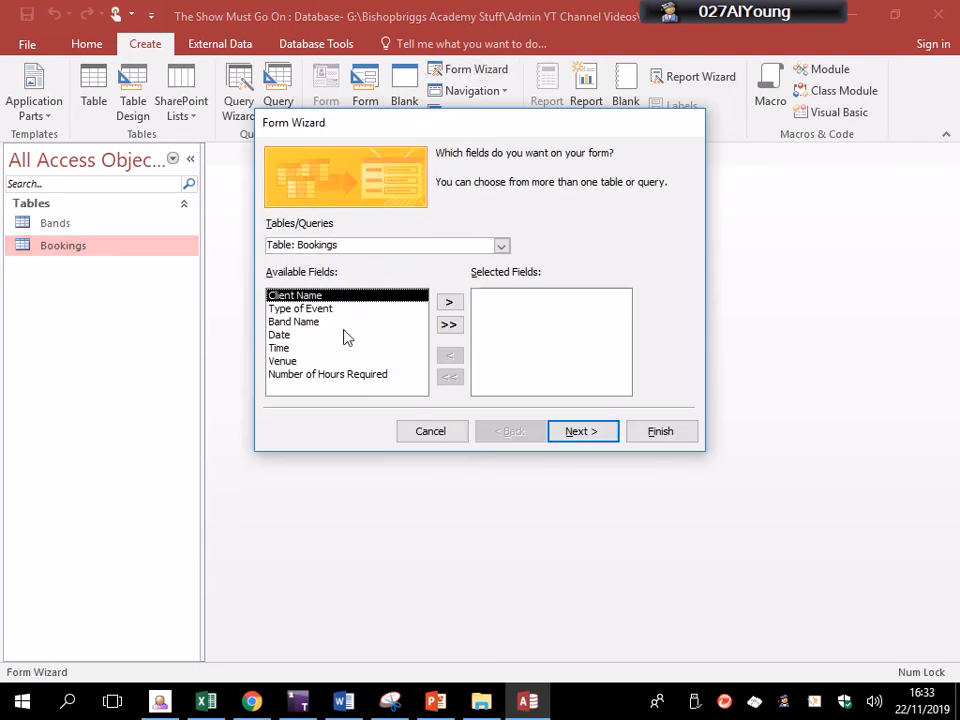
left_click(326, 376)
left_click(322, 297)
left_click(439, 325)
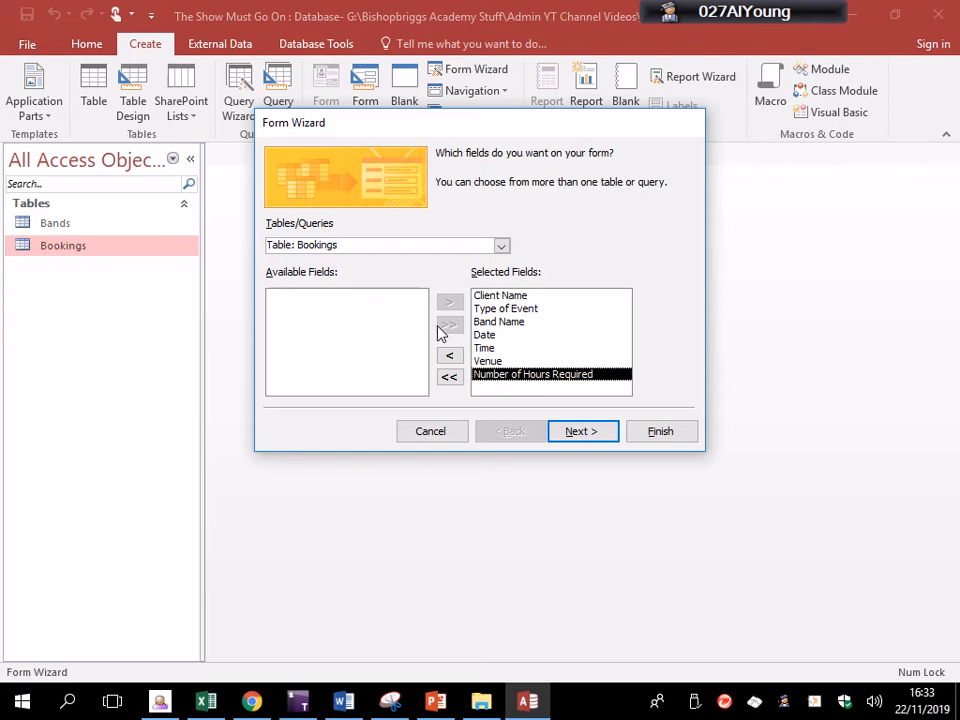
left_click(596, 428)
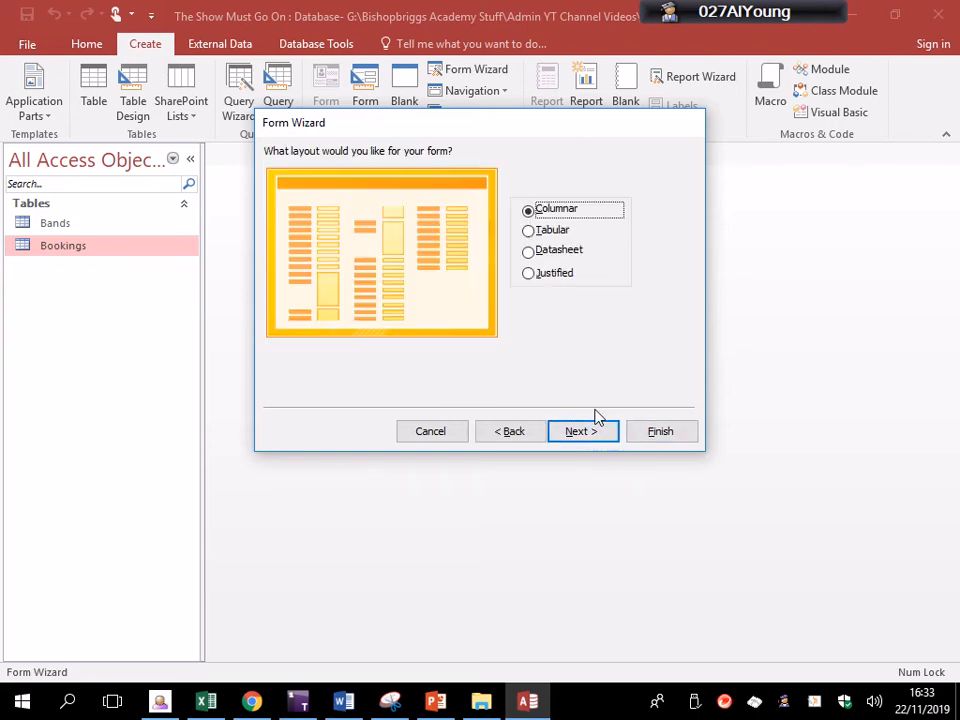
Preview the available form layouts and choose the Justified layout for the form
left_click(545, 231)
left_click(543, 255)
left_click(542, 274)
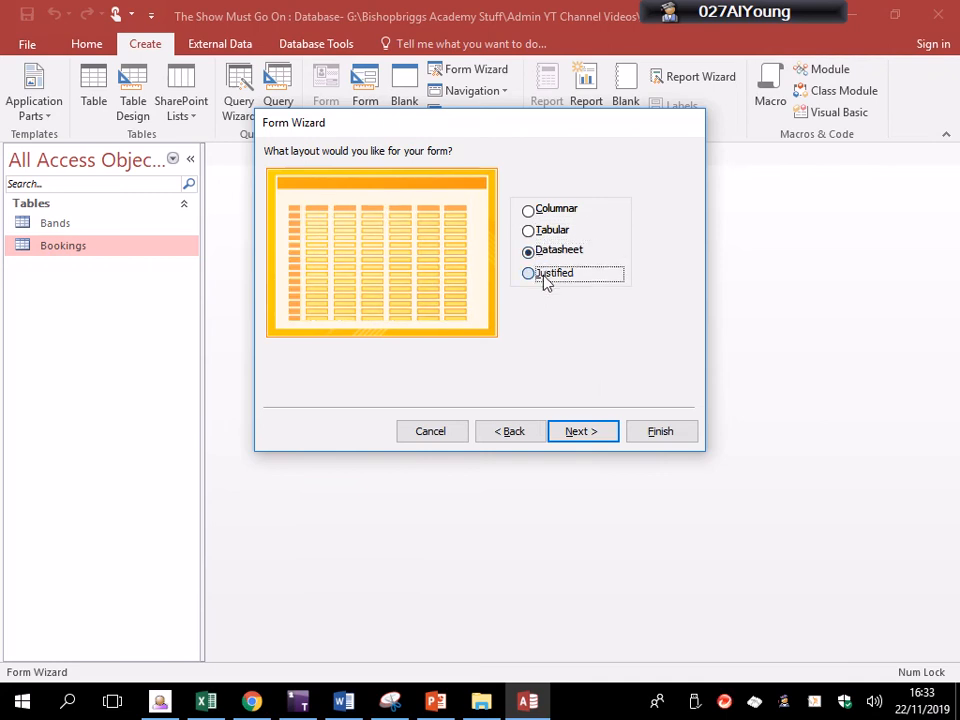
left_click(542, 255)
left_click(542, 234)
left_click(543, 213)
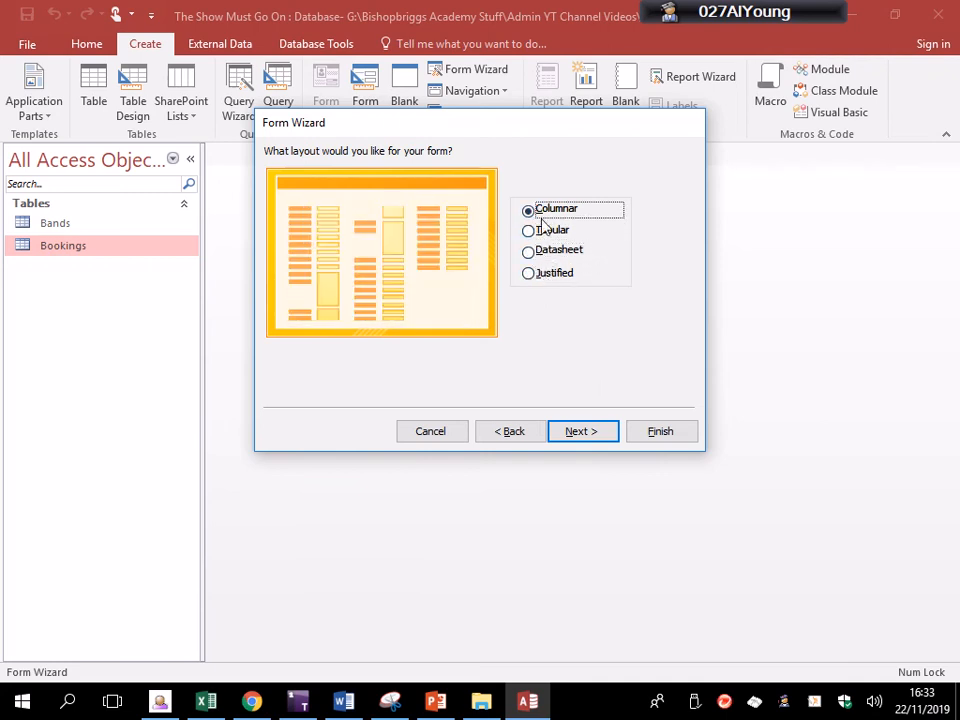
left_click(548, 275)
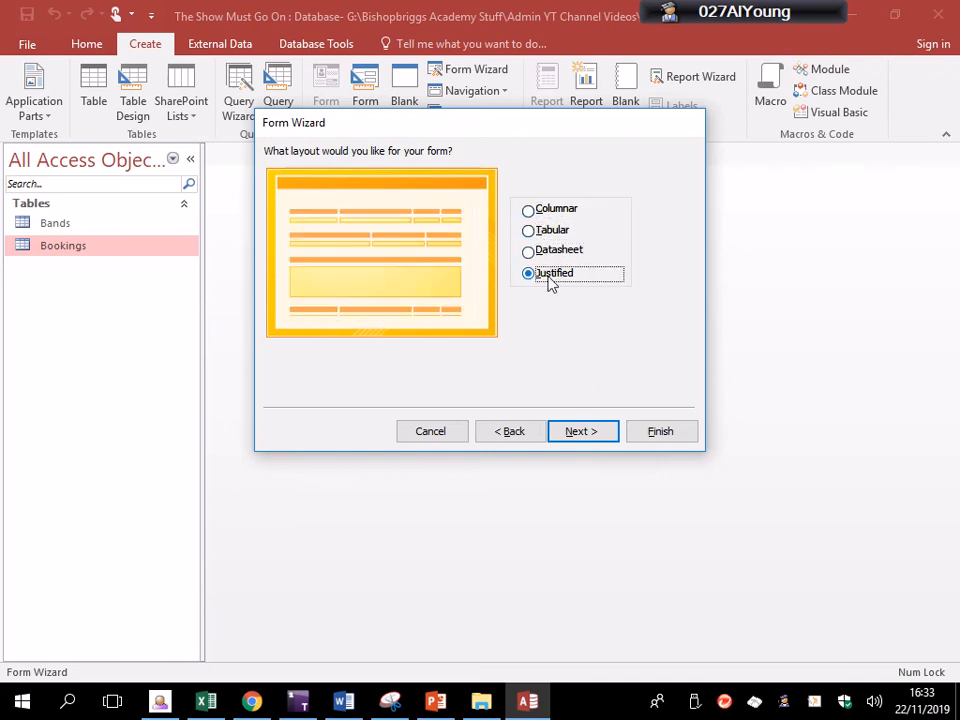
left_click(583, 434)
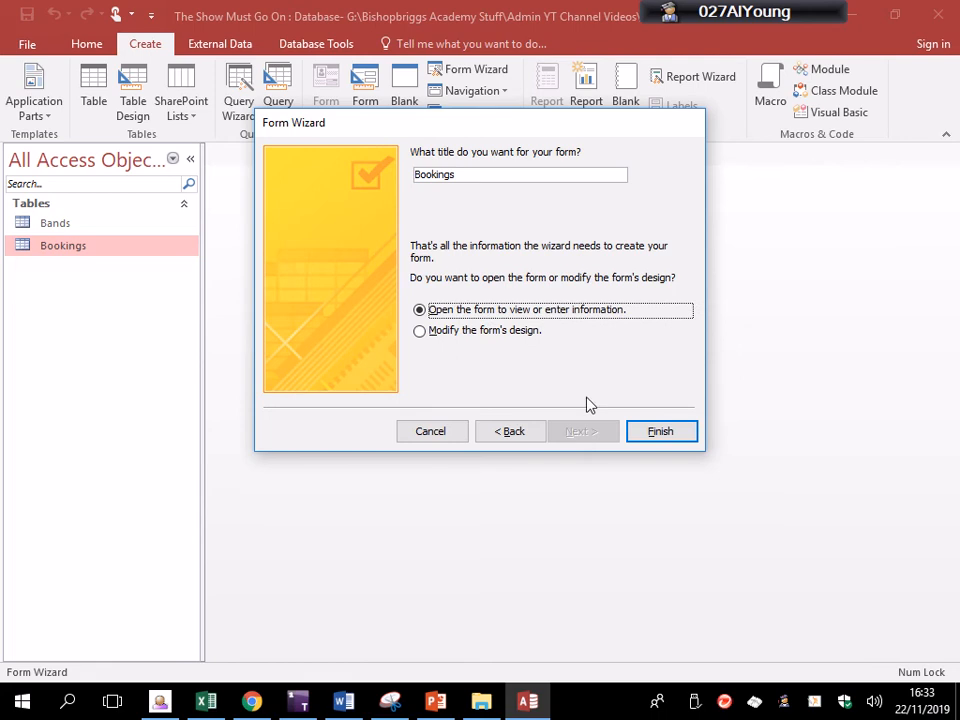
Title the form "Customer Booking form" and finish the wizard so it opens for data entry
left_click_drag(529, 173, 358, 188)
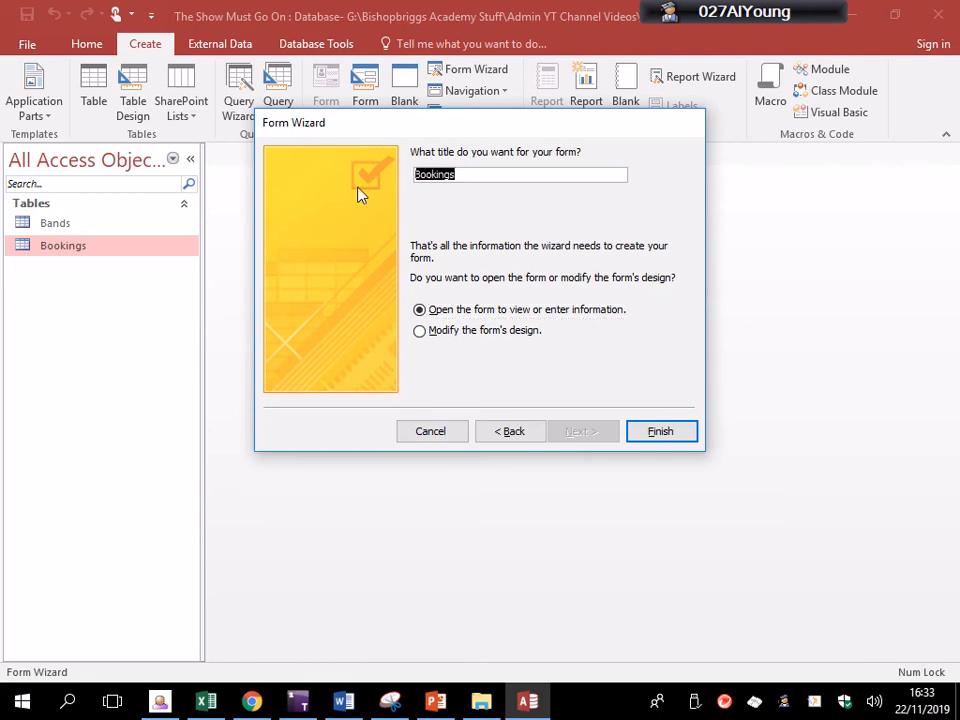
type("Customer Boo")
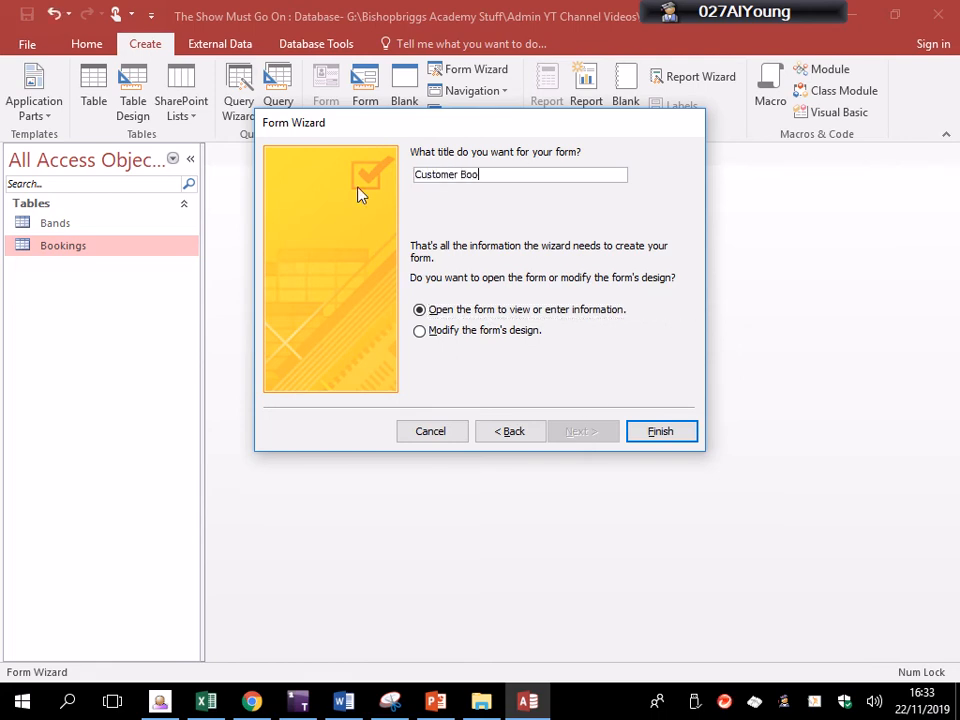
type("king form")
left_click(664, 433)
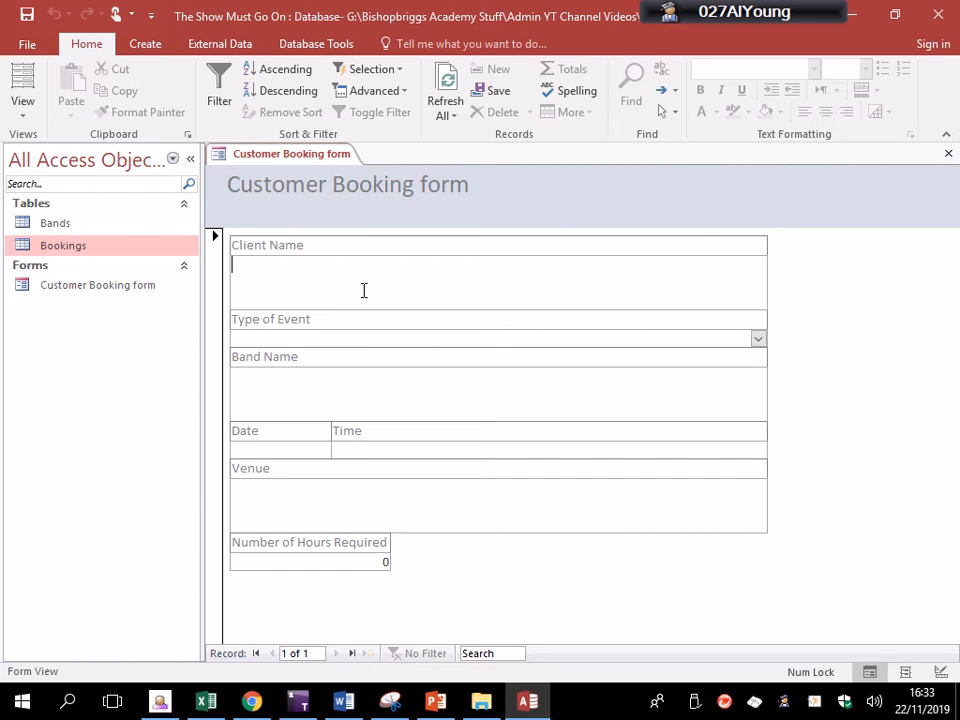
Enter the client's name in the booking form and set Type of Event to Wedding Receptions
type("Mr Young")
left_click(432, 336)
left_click(757, 338)
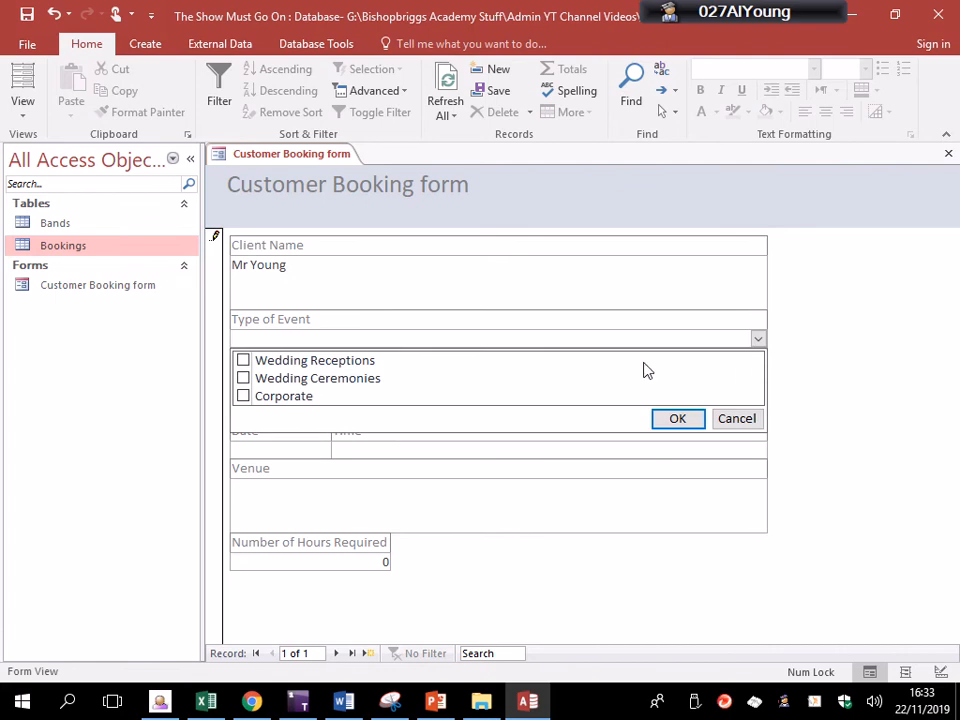
left_click(243, 361)
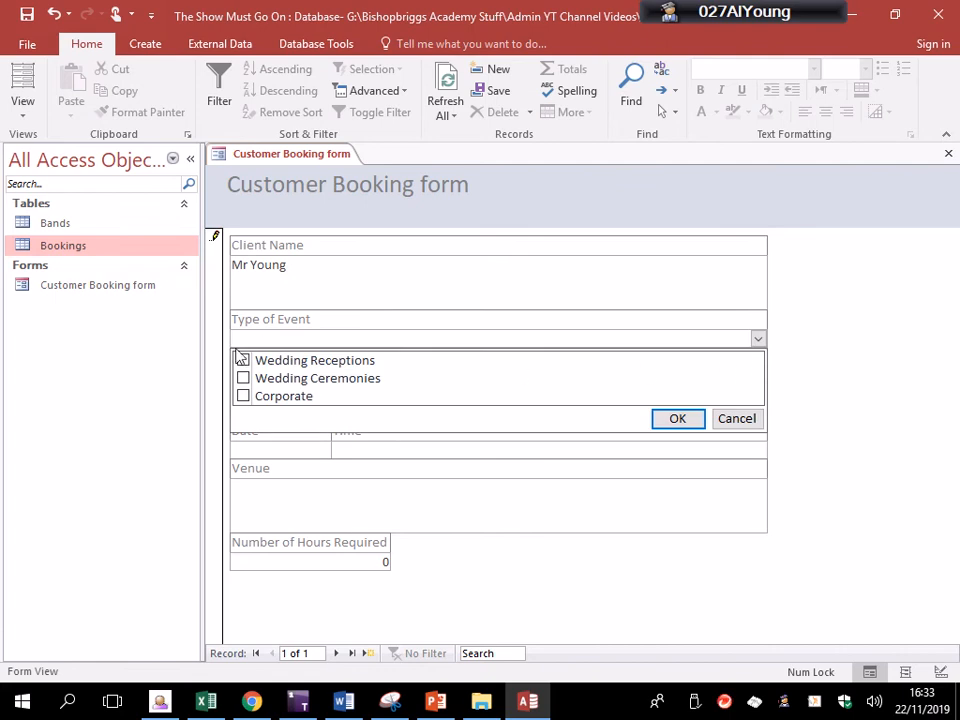
left_click(679, 419)
Enter Oasish as the Band Name and set the booking's Date to 01/07/2021
left_click(371, 386)
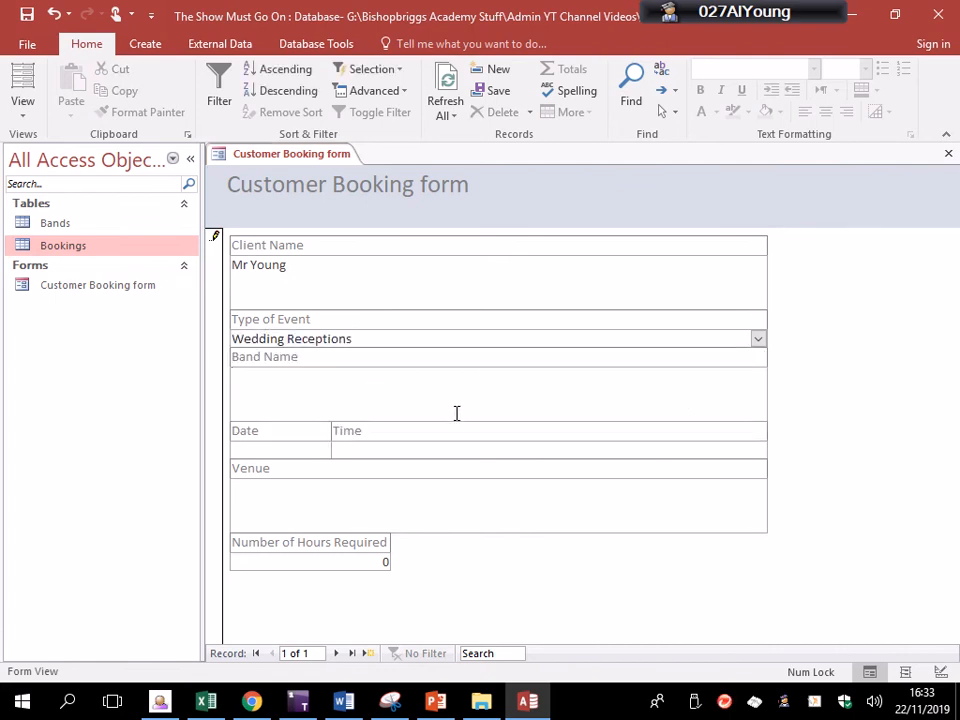
type("Oasish")
key("Tab")
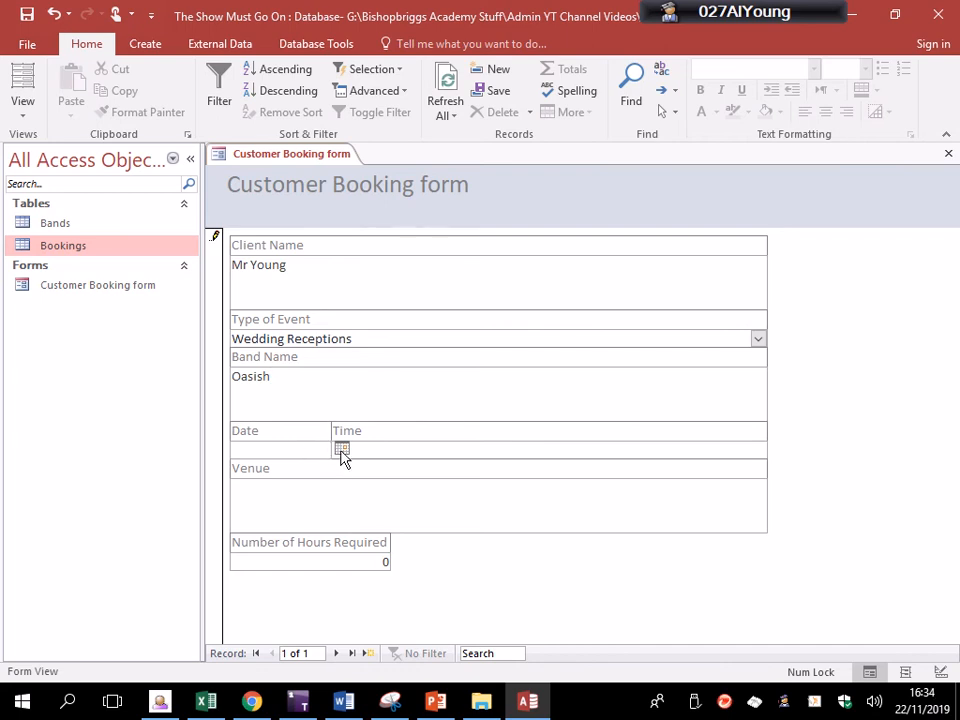
type("01/01/2021")
left_click(343, 450)
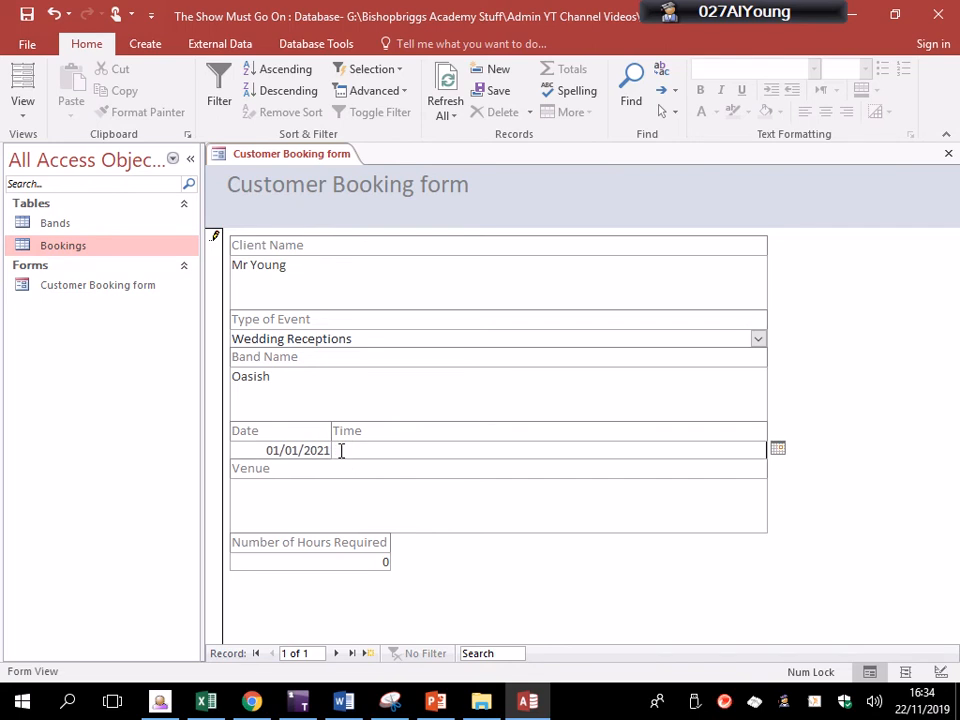
left_click(287, 450)
key("Delete")
type("7")
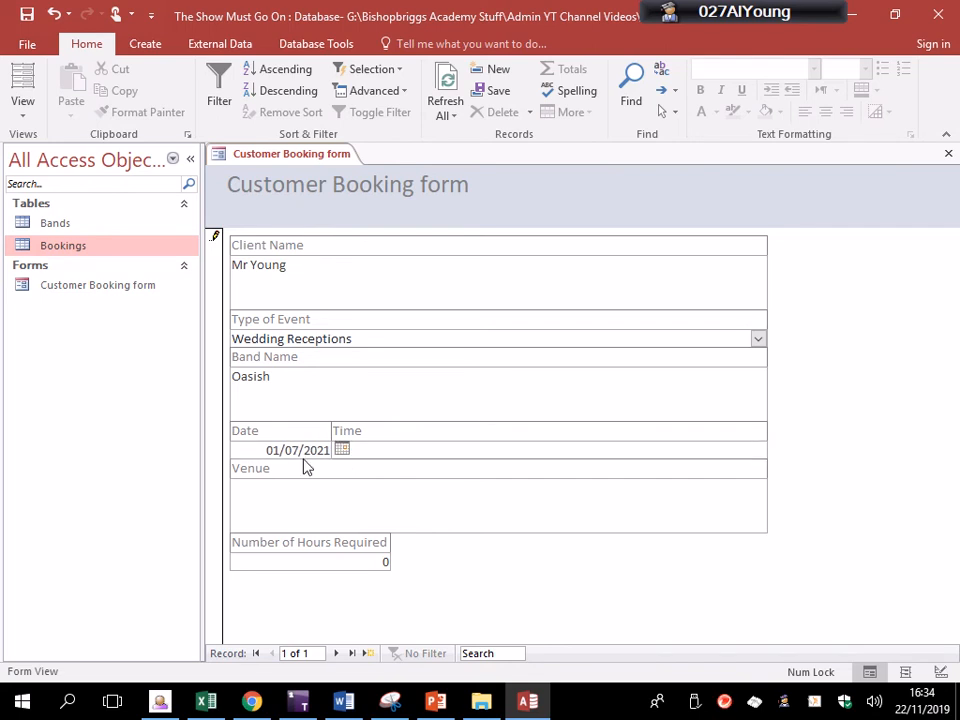
Set the booking's Time to 19:00
left_click(522, 453)
left_click(778, 448)
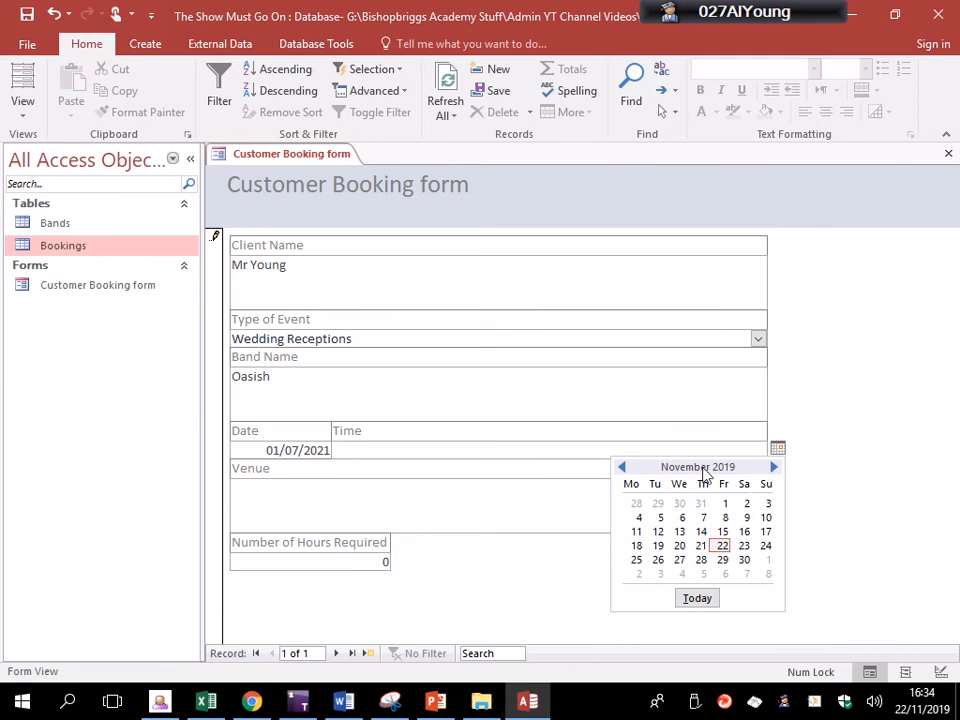
left_click(511, 443)
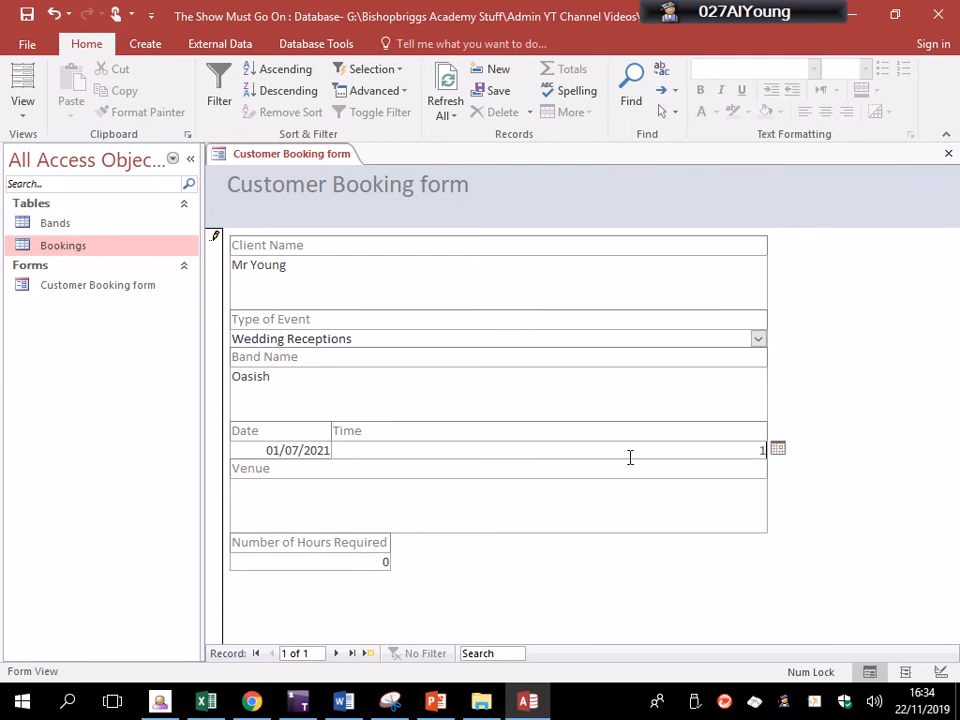
type("19:00")
key("Tab")
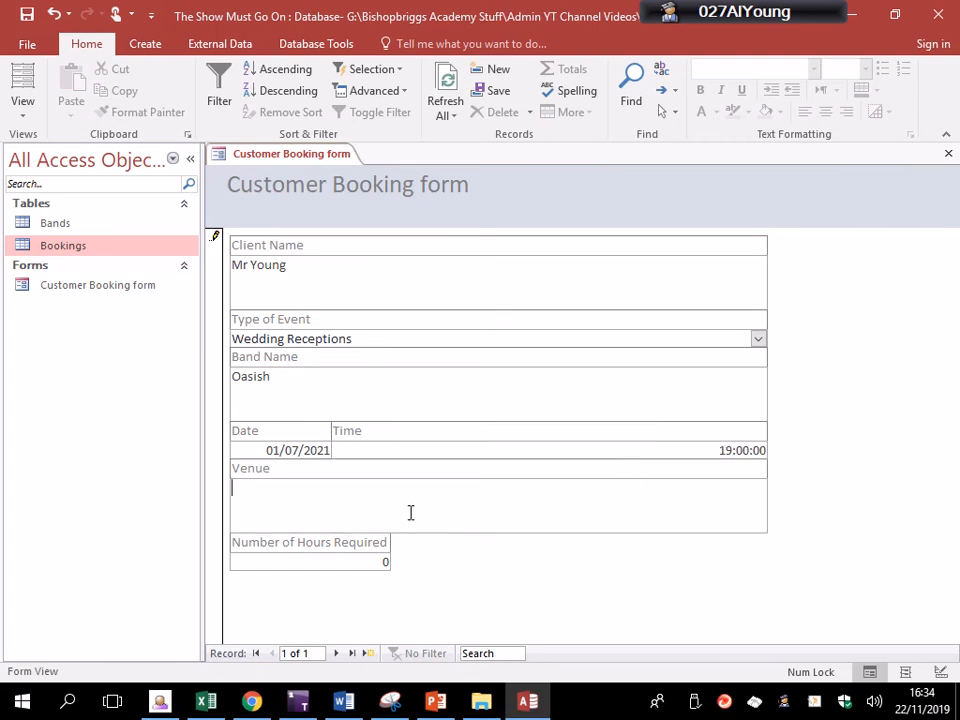
Enter St. Andrews as the Venue, set Number of Hours Required to 5 and complete the record
type("St. Andrews")
left_click(366, 561)
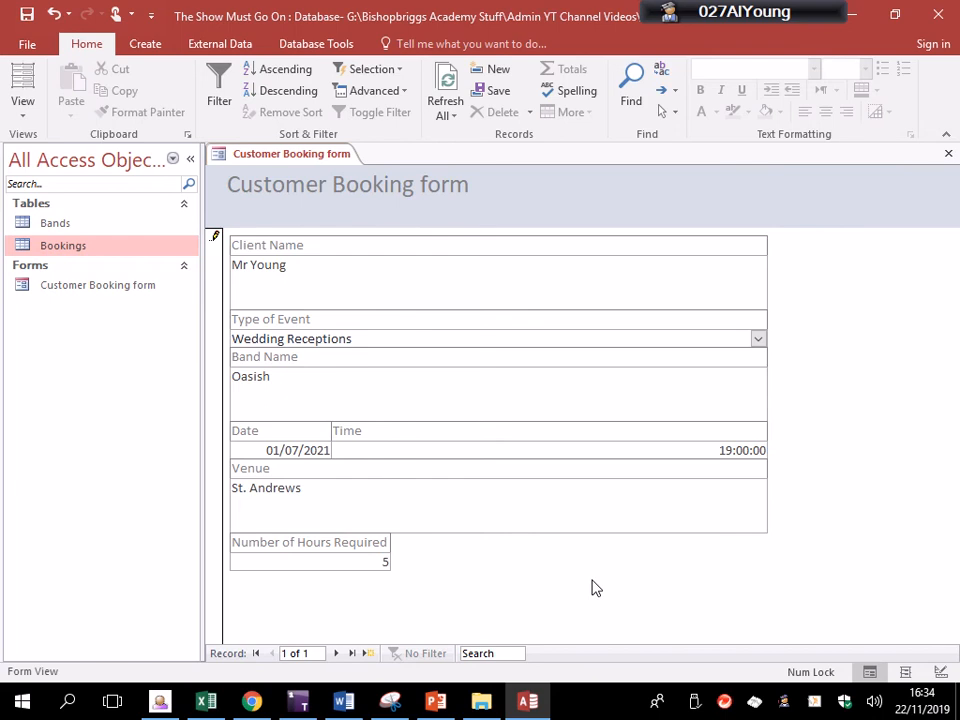
key("Tab")
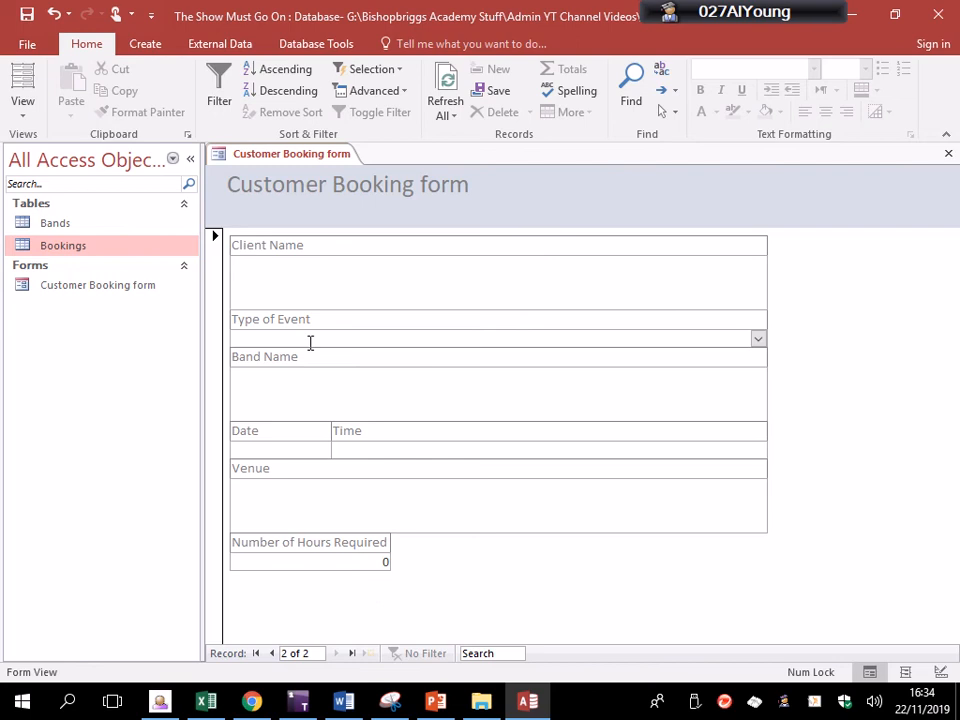
Go back to the first booking record to review it and close the form
left_click(272, 653)
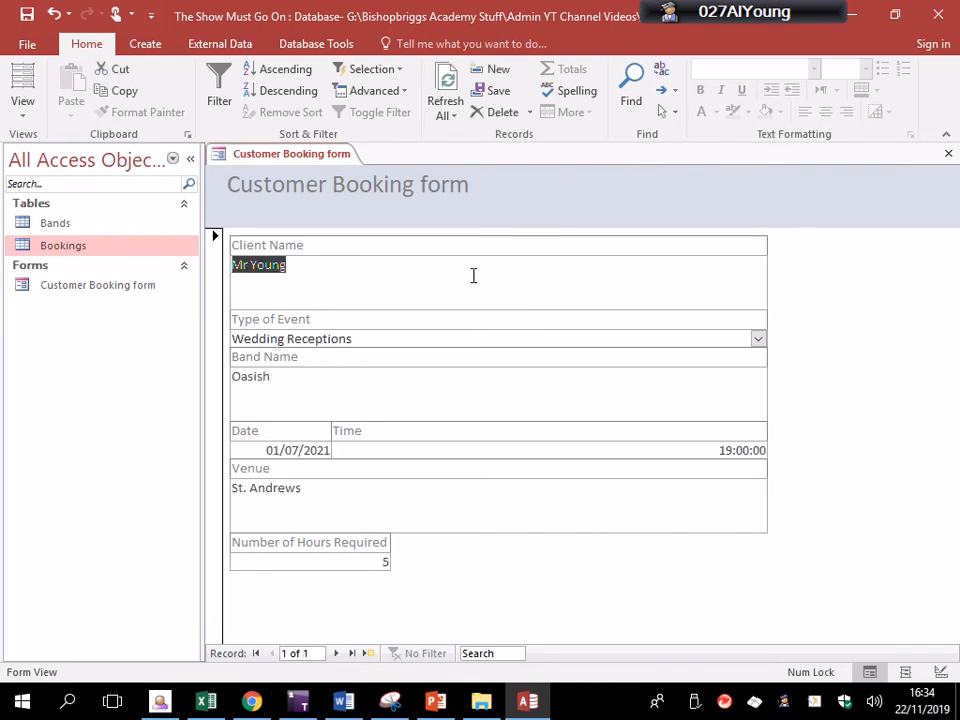
left_click(336, 652)
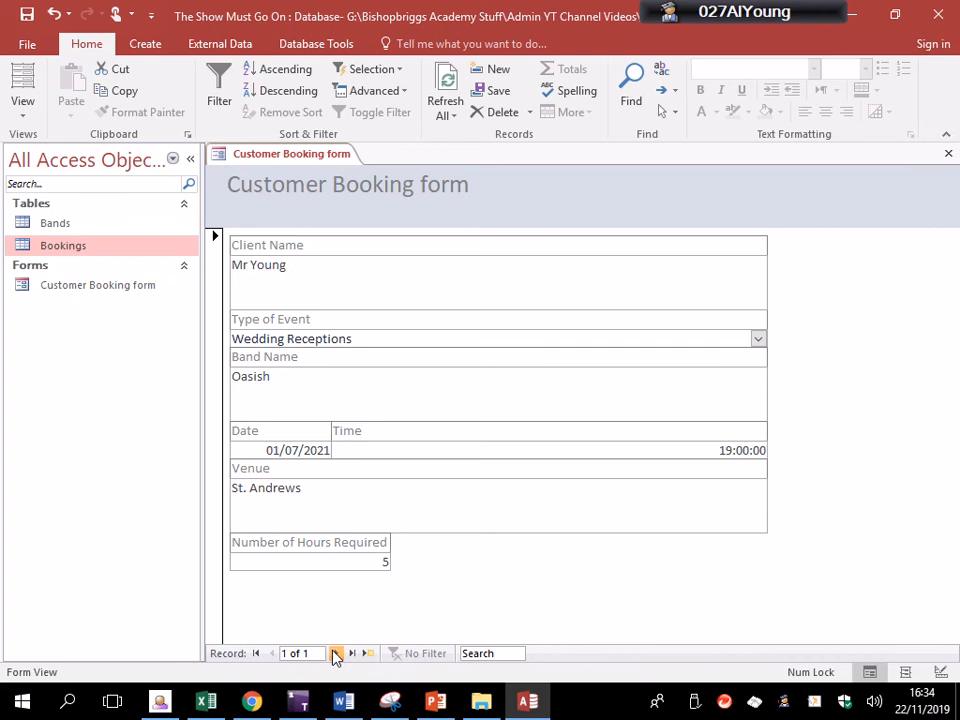
right_click(303, 153)
left_click(340, 186)
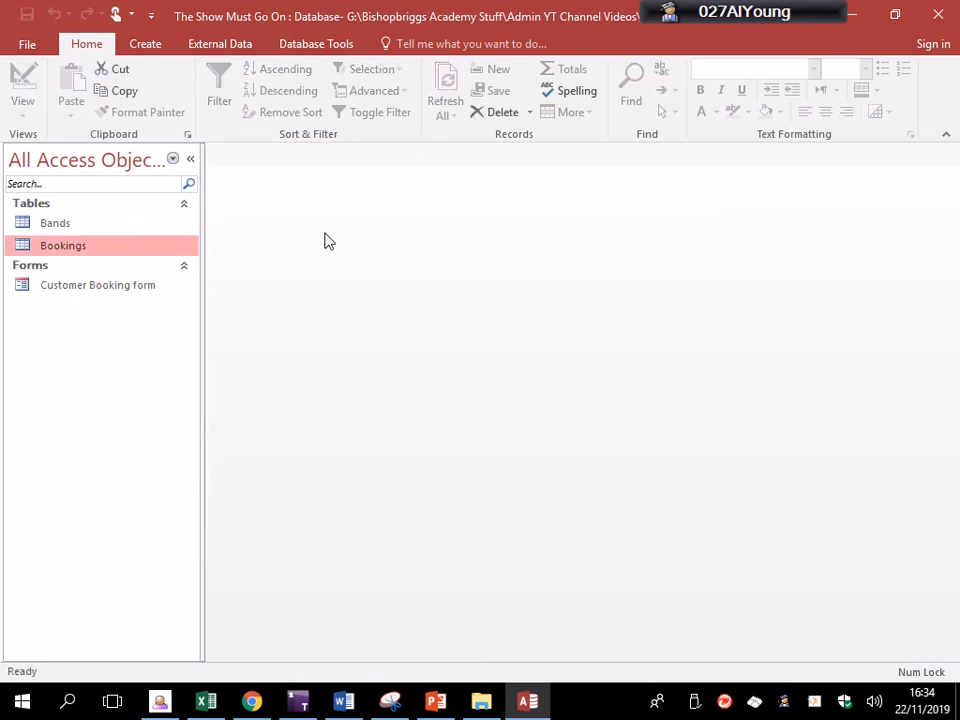
Open the Bookings table to check the record entered through the form, and close the table
double_click(80, 248)
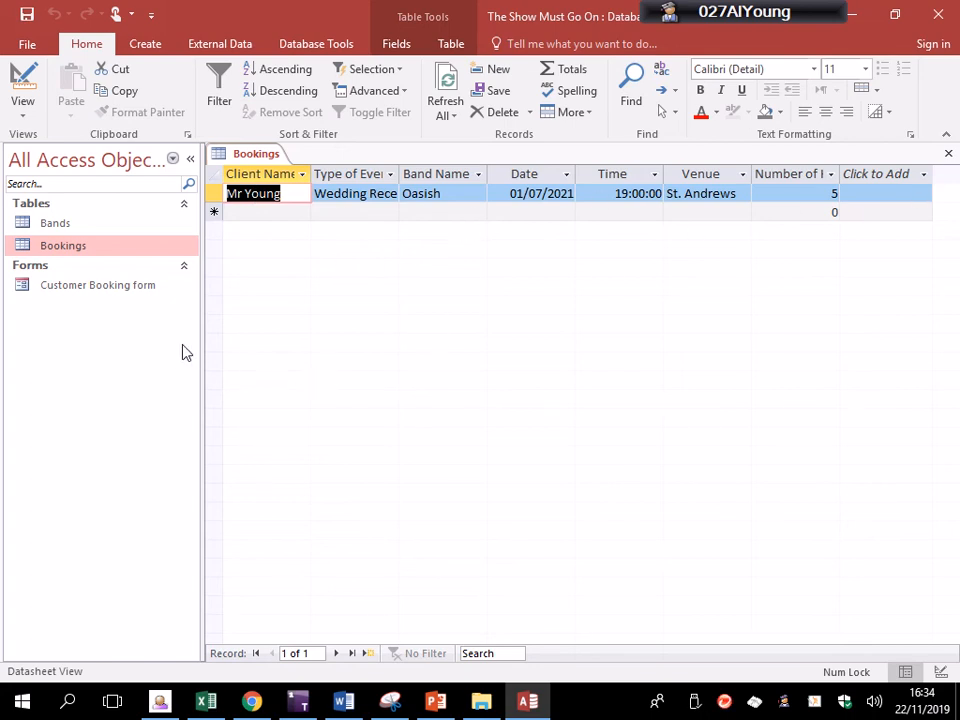
right_click(258, 156)
left_click(288, 197)
Open the Customer Booking form and switch it to Design View
double_click(71, 287)
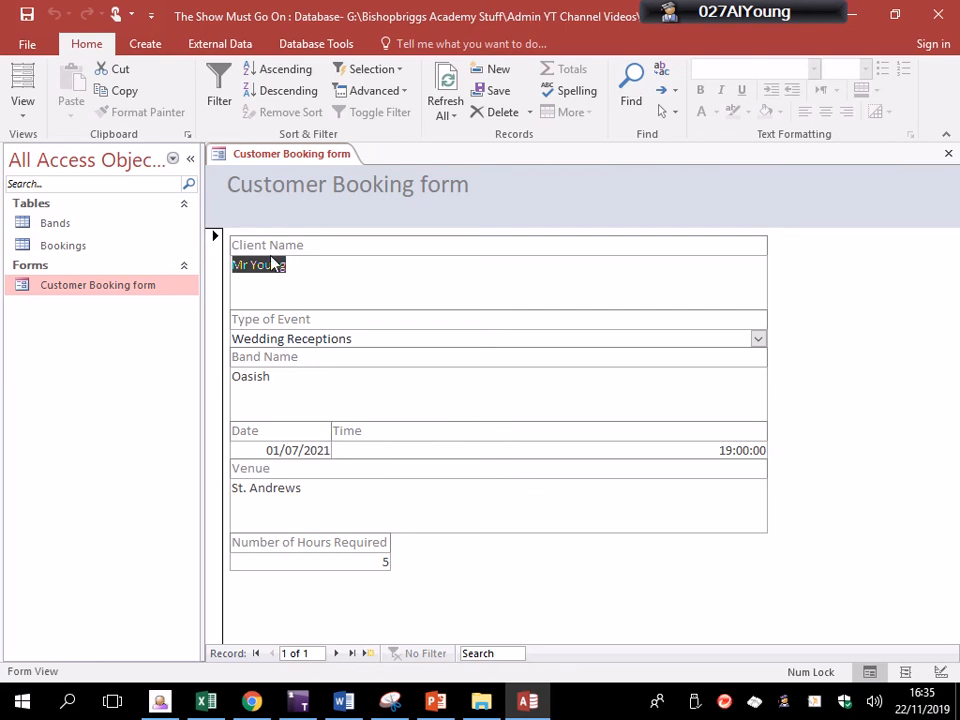
left_click(25, 115)
left_click(66, 230)
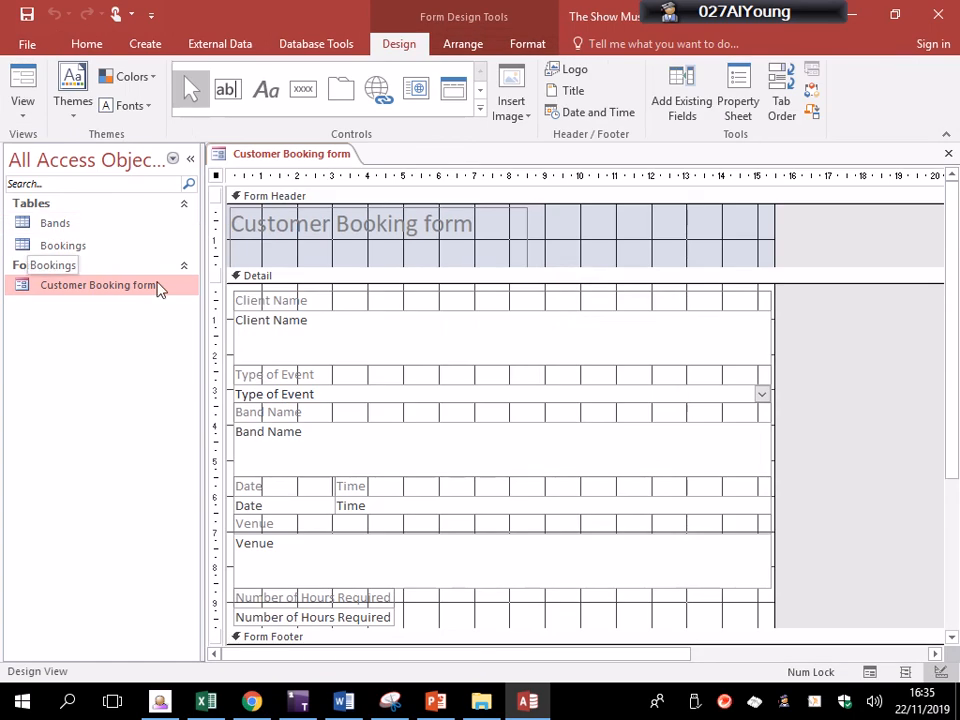
scroll(643, 424, "down", 1)
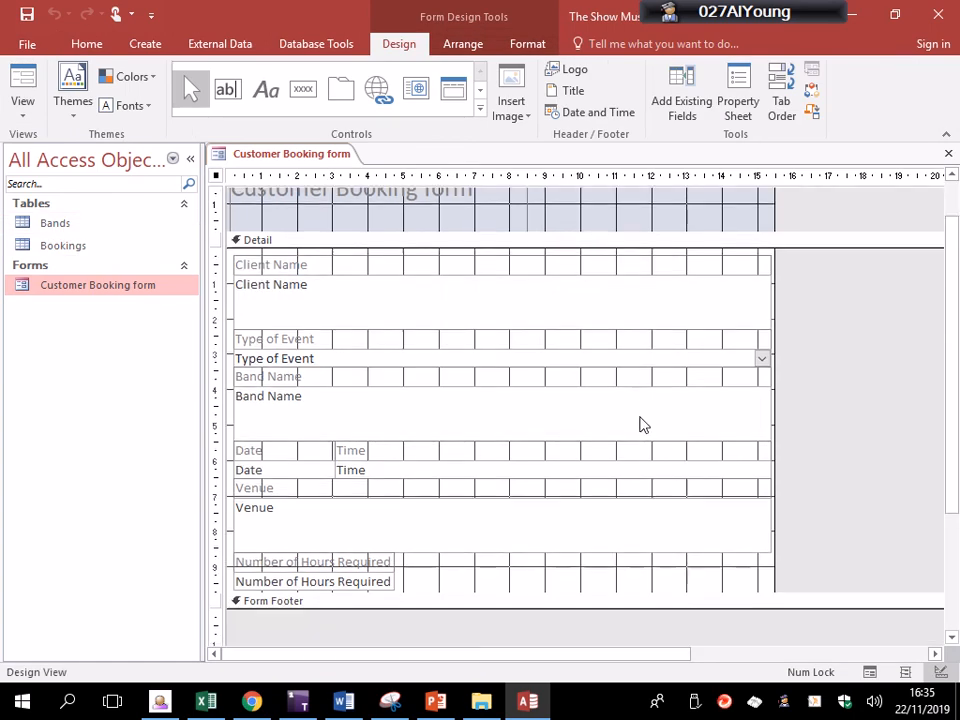
left_click(527, 401)
left_click(438, 378)
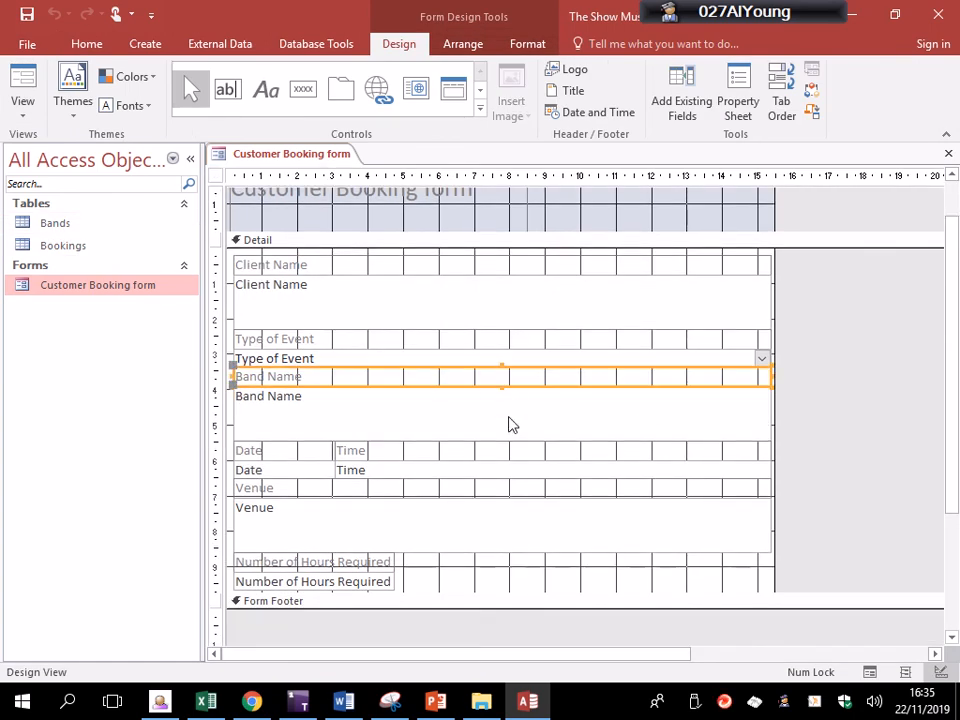
left_click(422, 407, "shift")
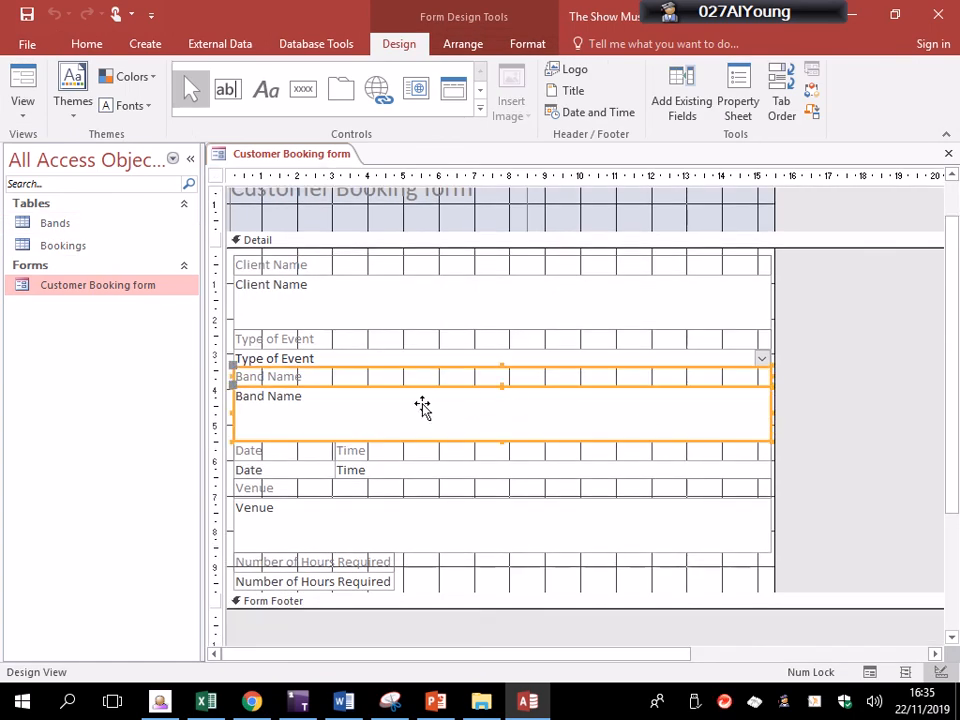
left_click(366, 360, "shift")
left_click(364, 321, "shift")
left_click(364, 350, "shift")
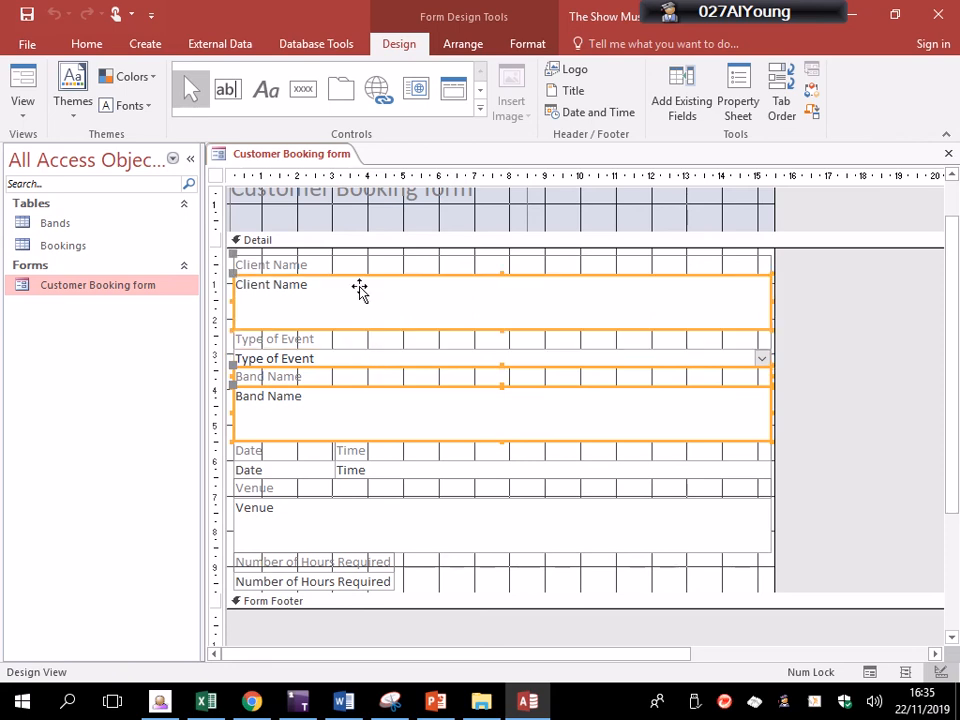
double_click(363, 352)
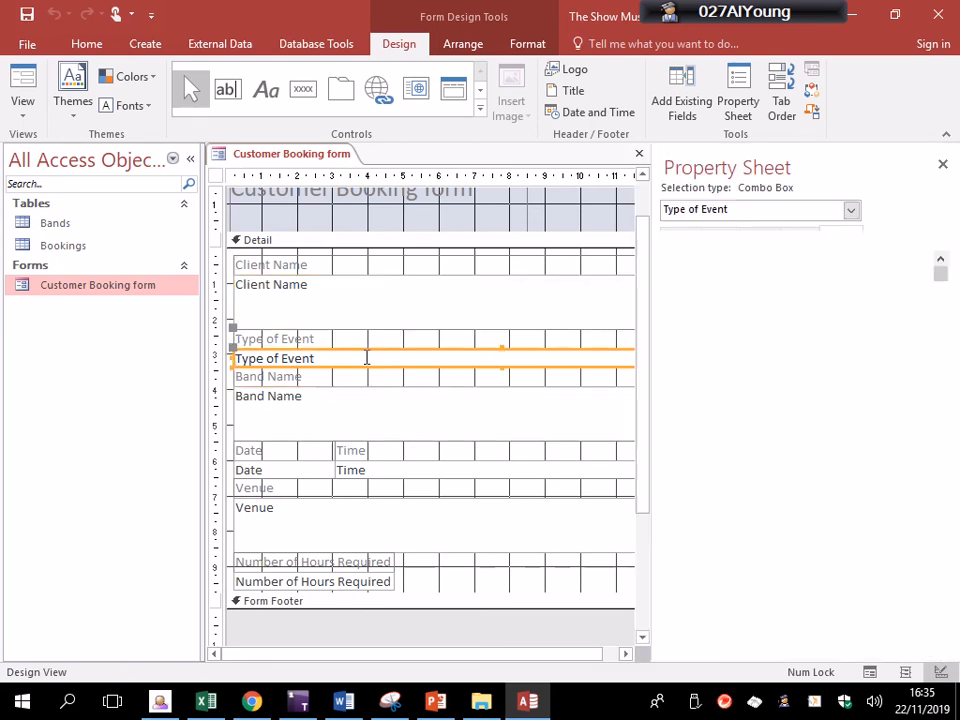
left_click(942, 164)
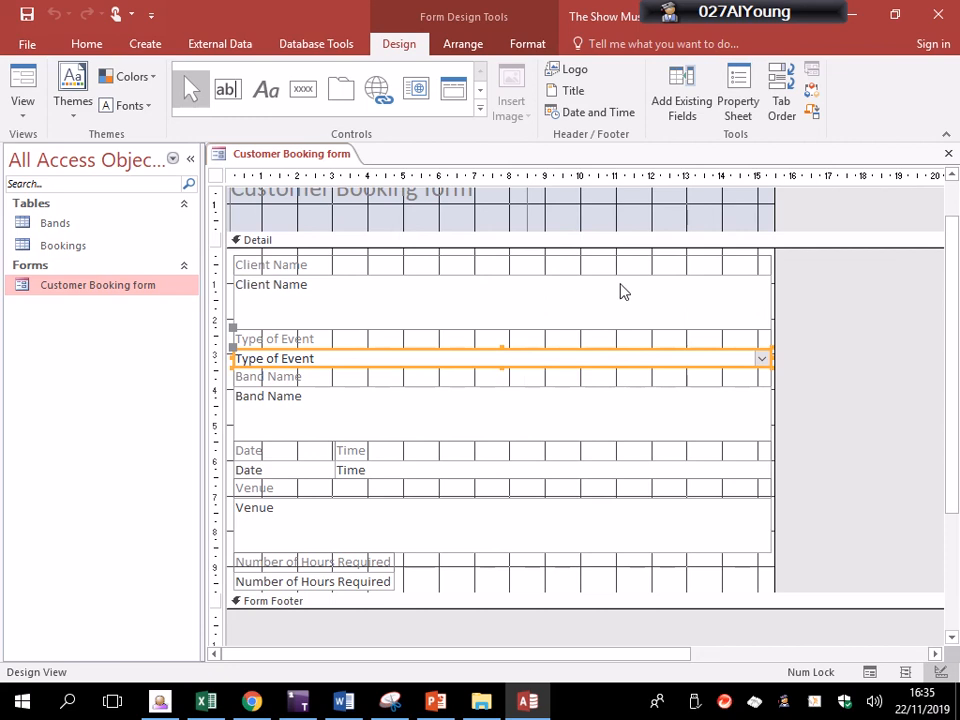
Centre the text of all field labels and fields in the Detail section, from Client Name to Number of Hours Required
left_click(388, 341, "shift")
left_click(373, 266, "shift")
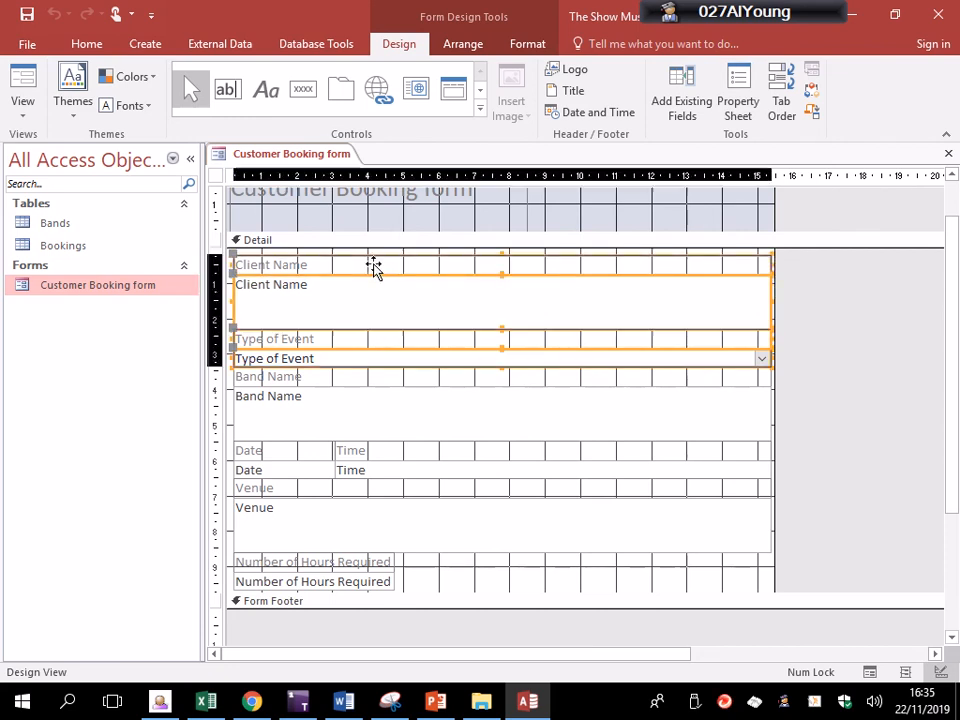
left_click(371, 377, "shift")
left_click(370, 410, "shift")
left_click(367, 451, "shift")
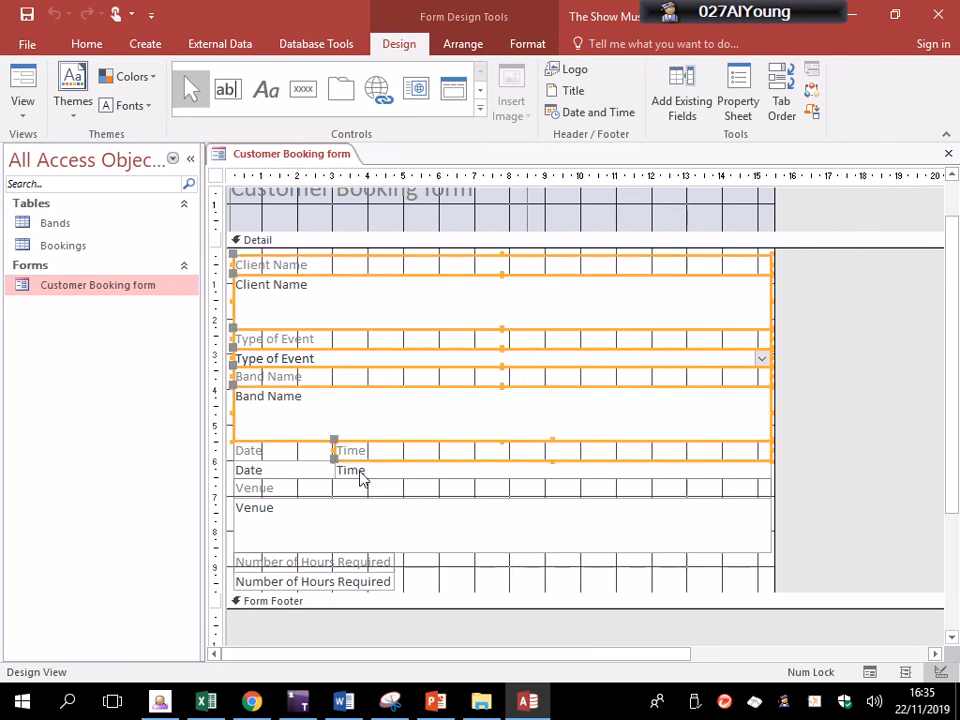
left_click(360, 475, "shift")
left_click(306, 452, "shift")
left_click(301, 478, "shift")
left_click(292, 488, "shift")
left_click(296, 512, "shift")
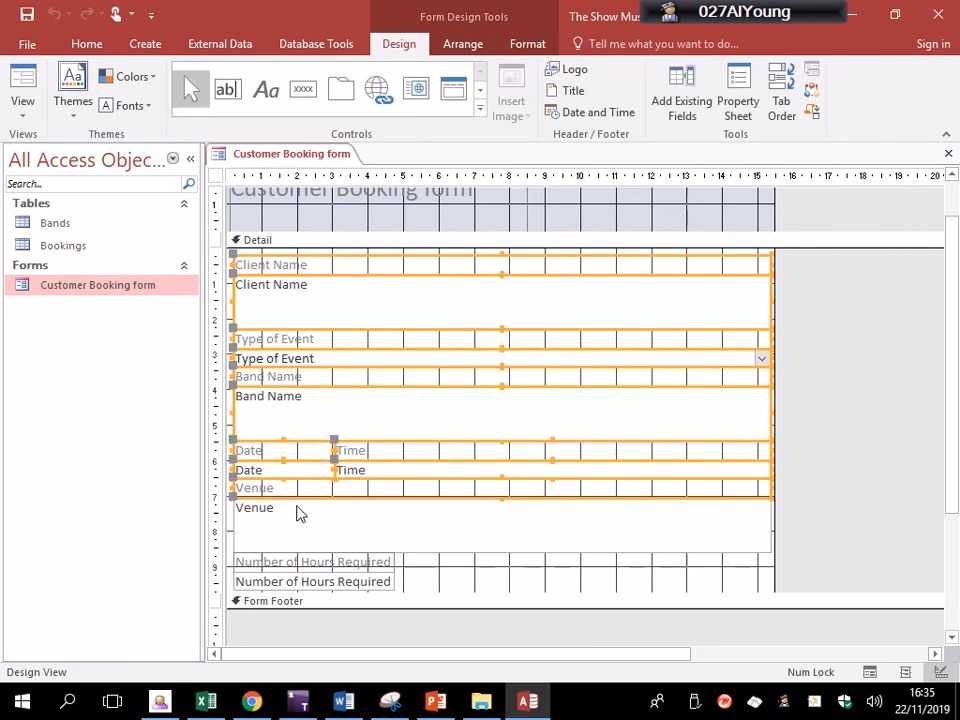
left_click(311, 563, "shift")
left_click(311, 581, "shift")
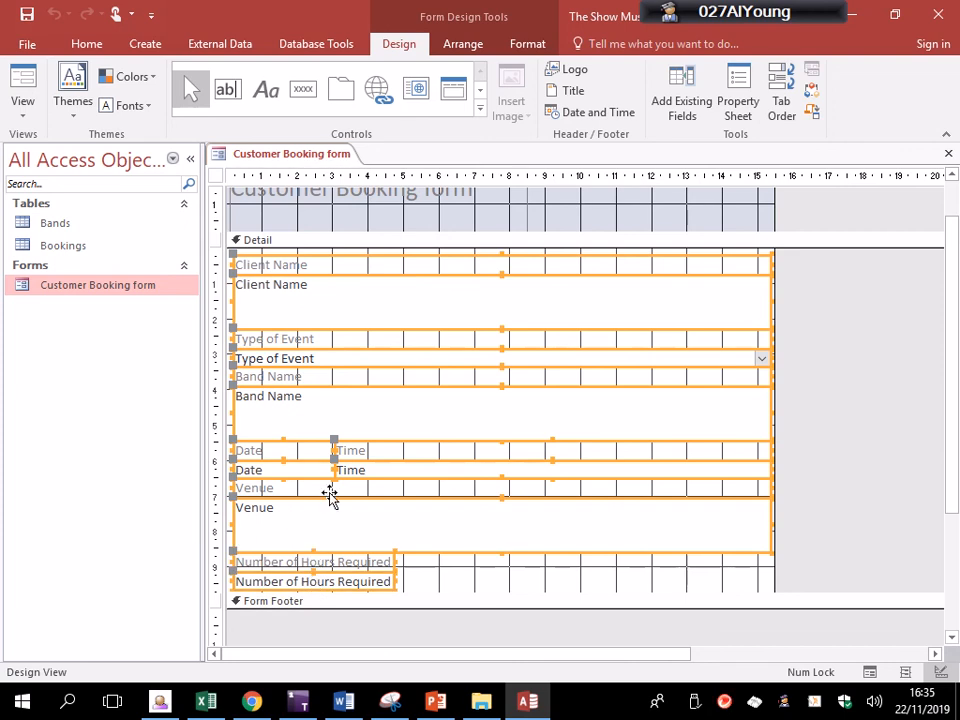
left_click(100, 47)
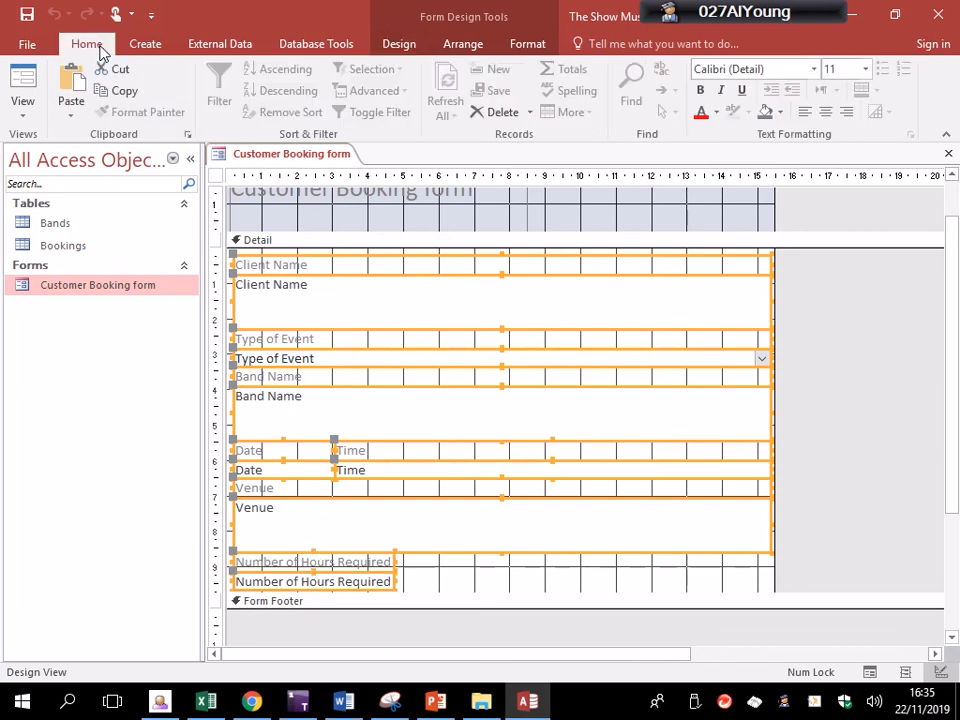
left_click(538, 44)
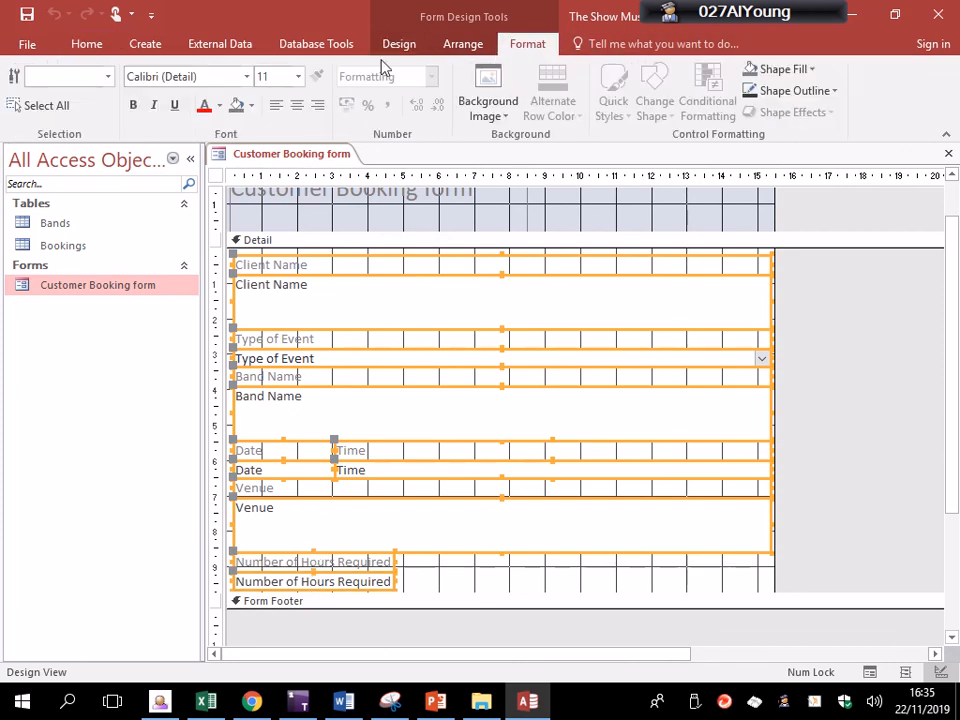
left_click(296, 109)
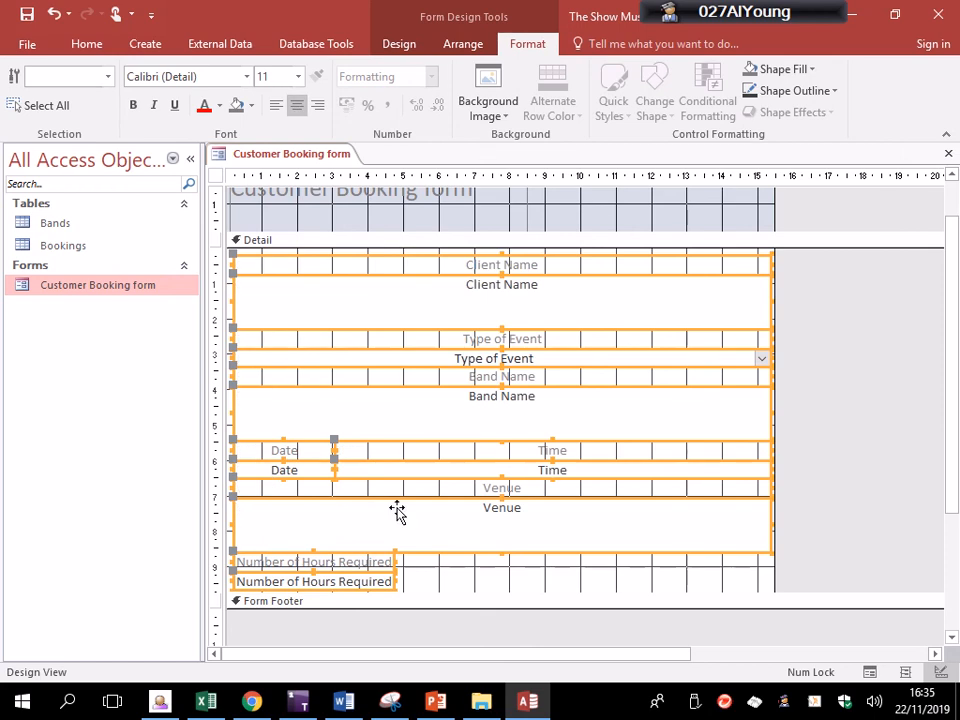
Widen the Number of Hours Required label and its field to about 15 cm to line up with the controls above
left_click(428, 575)
left_click(390, 563)
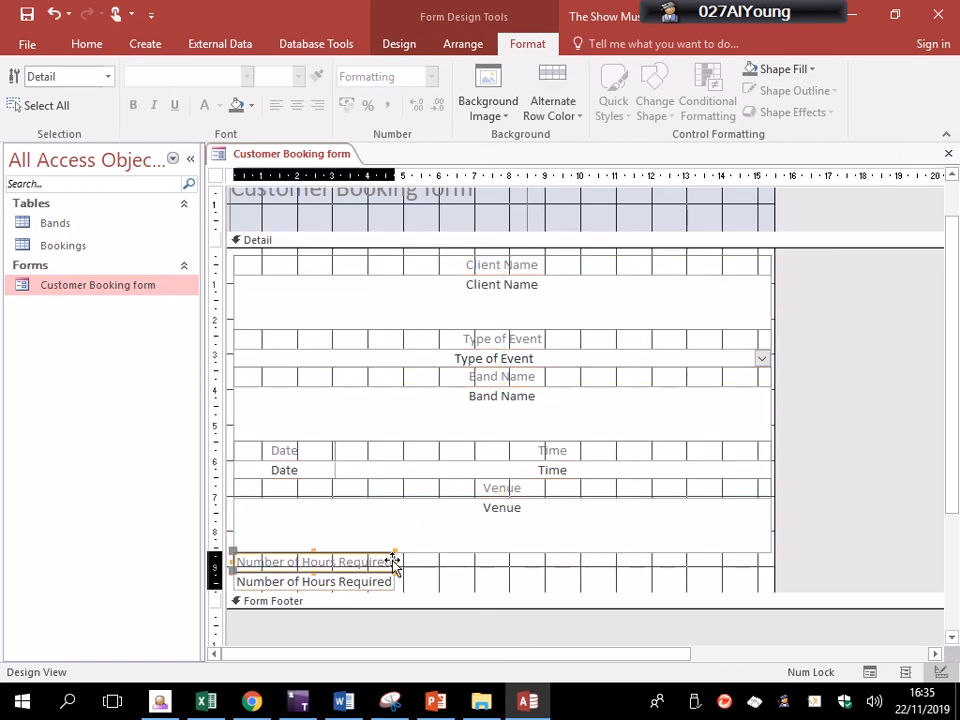
left_click_drag(395, 562, 770, 568)
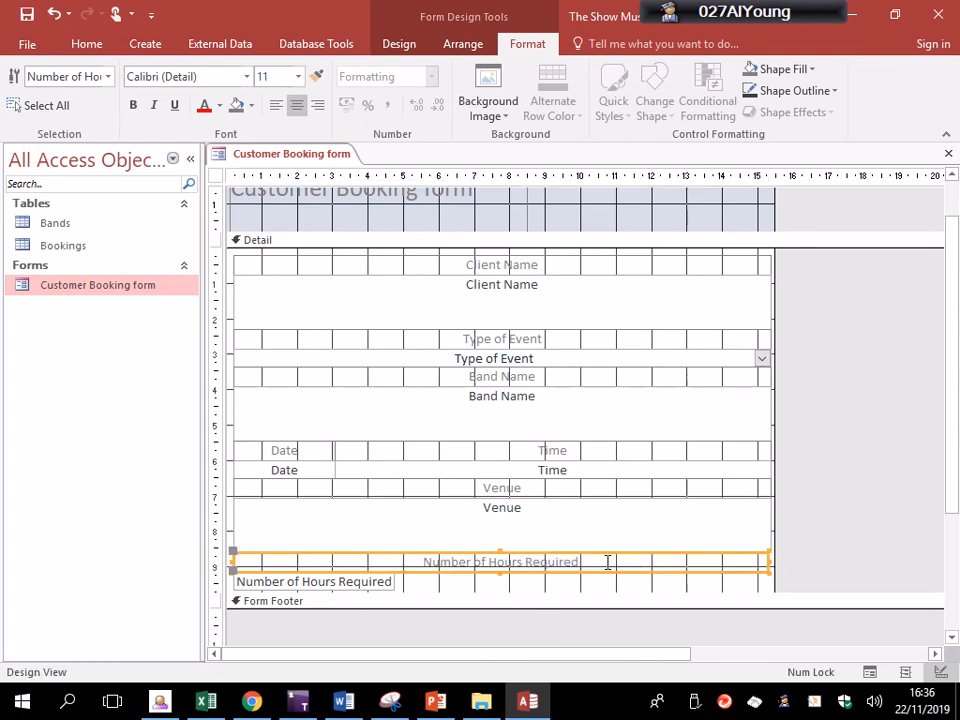
left_click(363, 584)
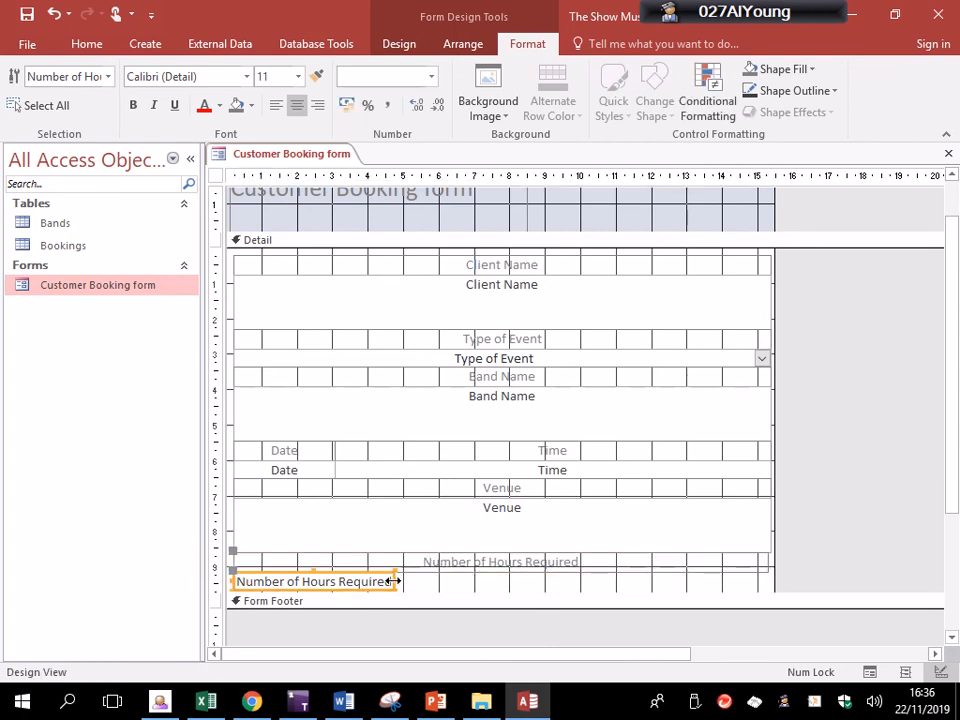
left_click_drag(395, 581, 769, 584)
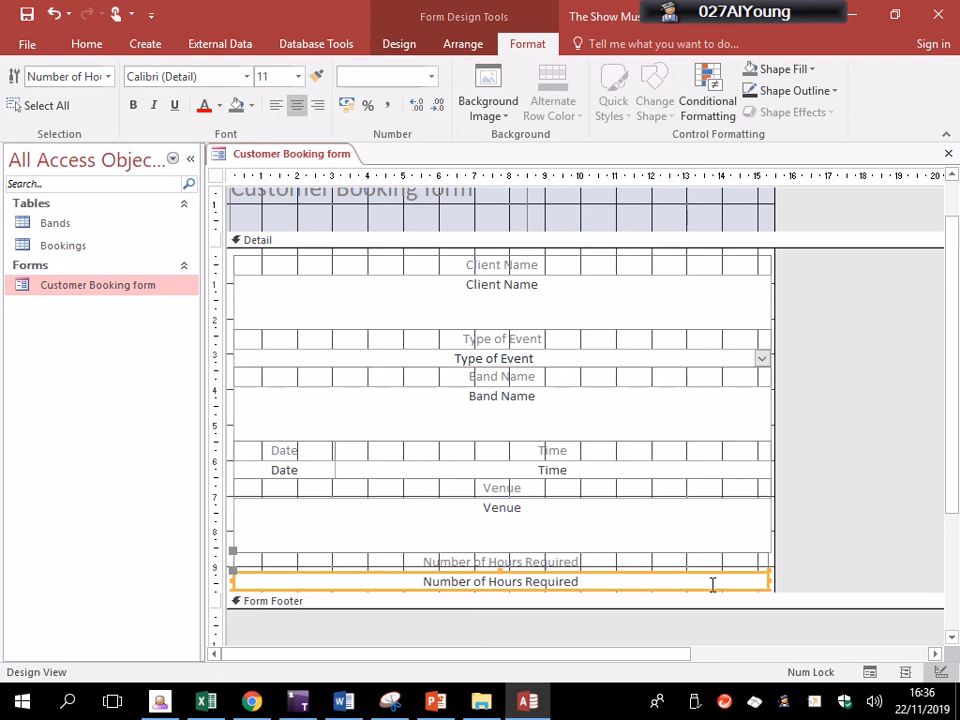
Switch to Form View to check the centred layout of the booking form
left_click(600, 561)
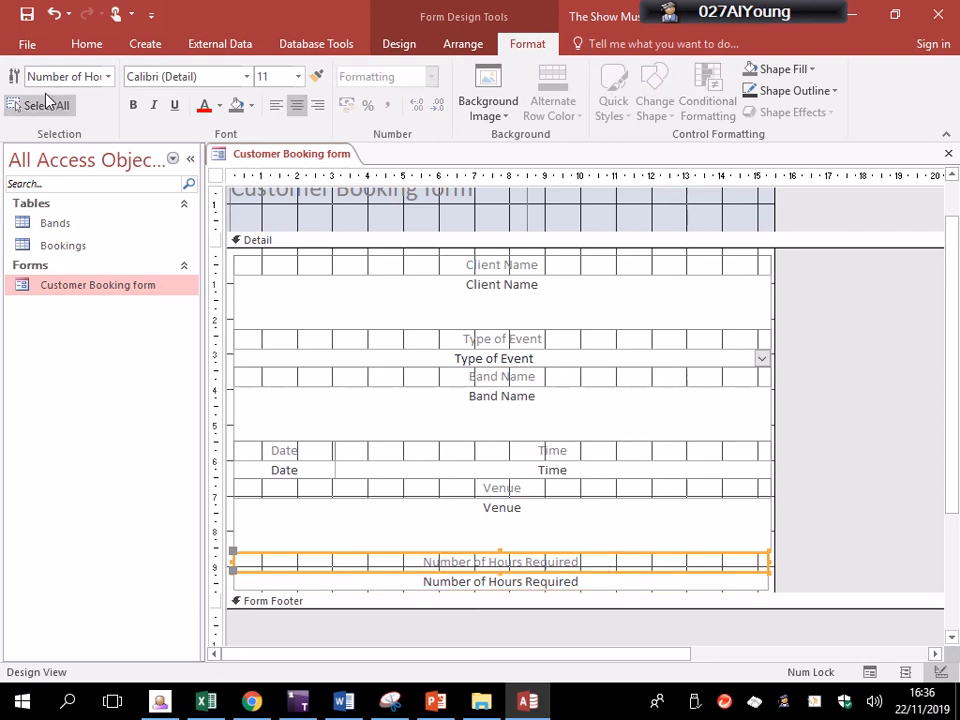
left_click(408, 47)
left_click(30, 108)
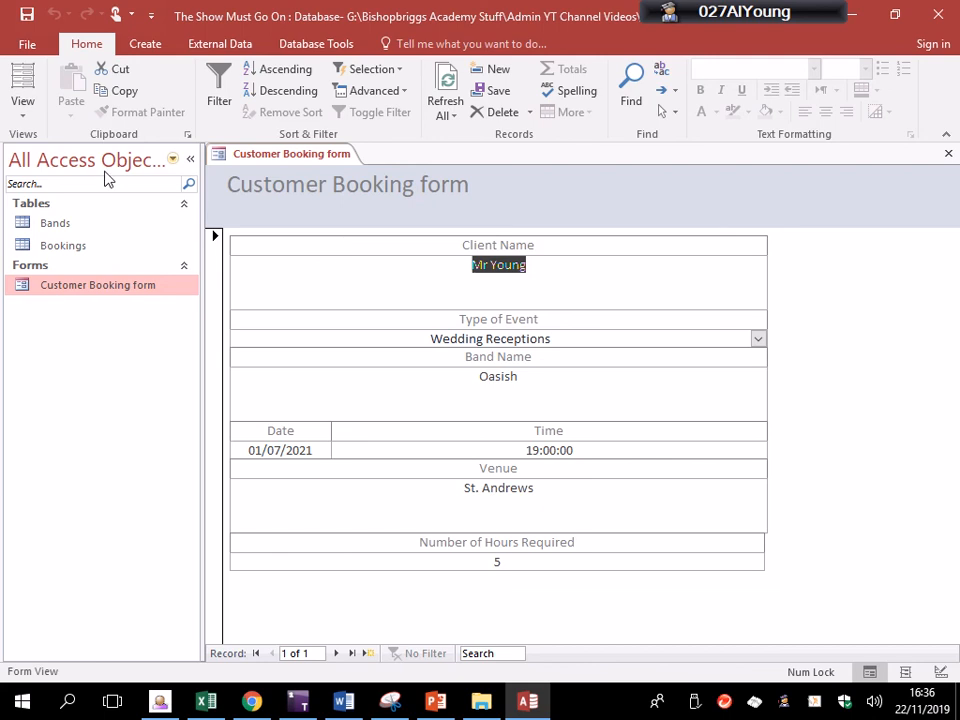
Try narrowing the Client Name label and field together in Layout View, and undo the resize
left_click(22, 85)
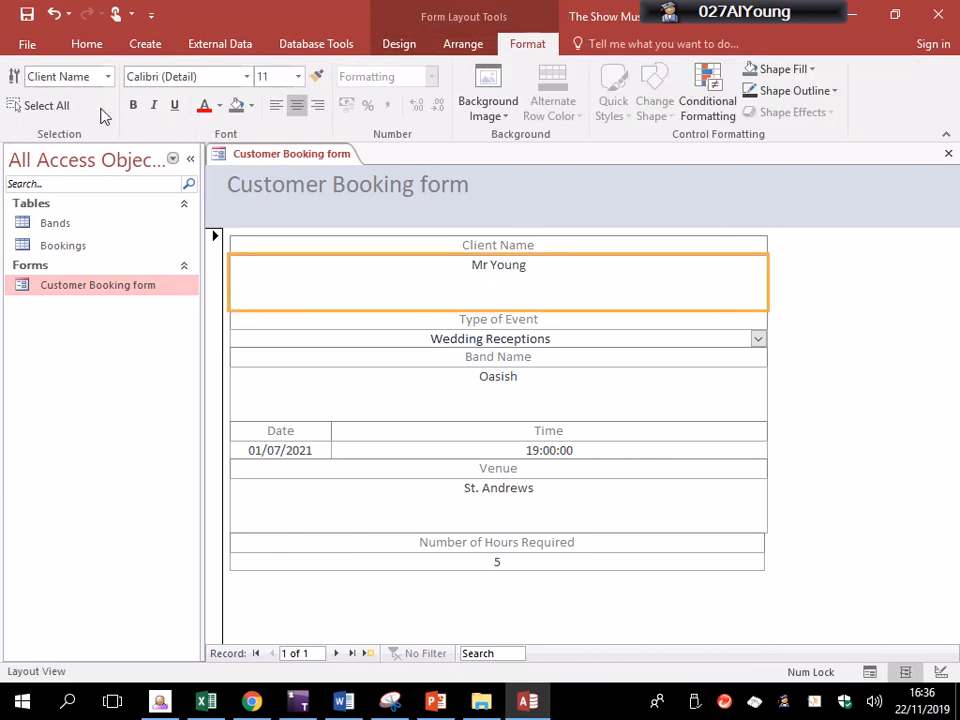
left_click(583, 248)
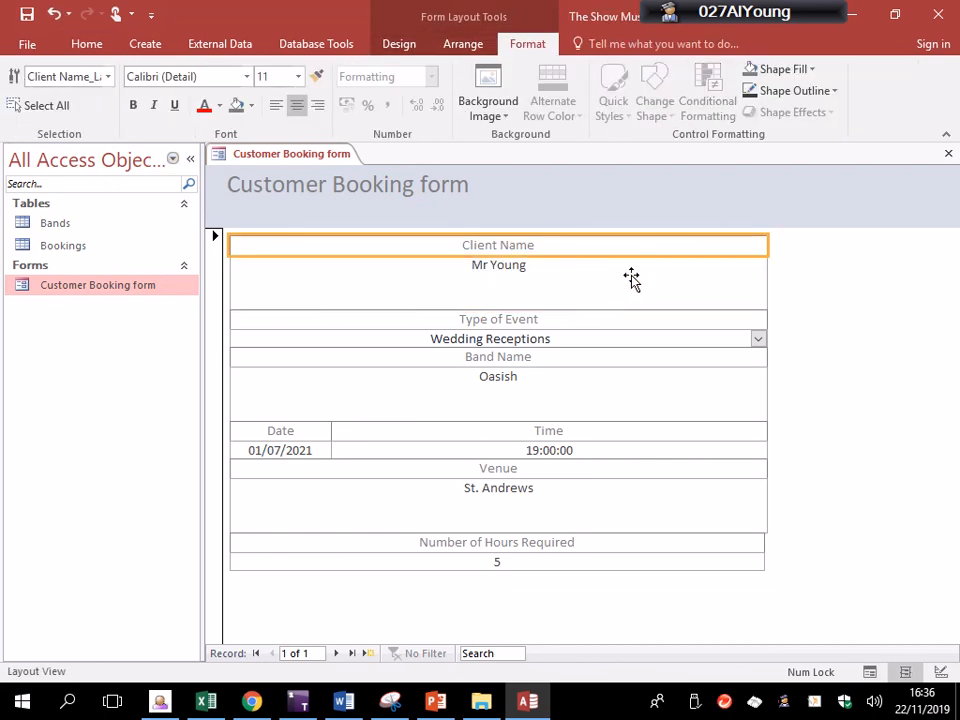
left_click(758, 283, "shift")
left_click_drag(767, 278, 563, 270)
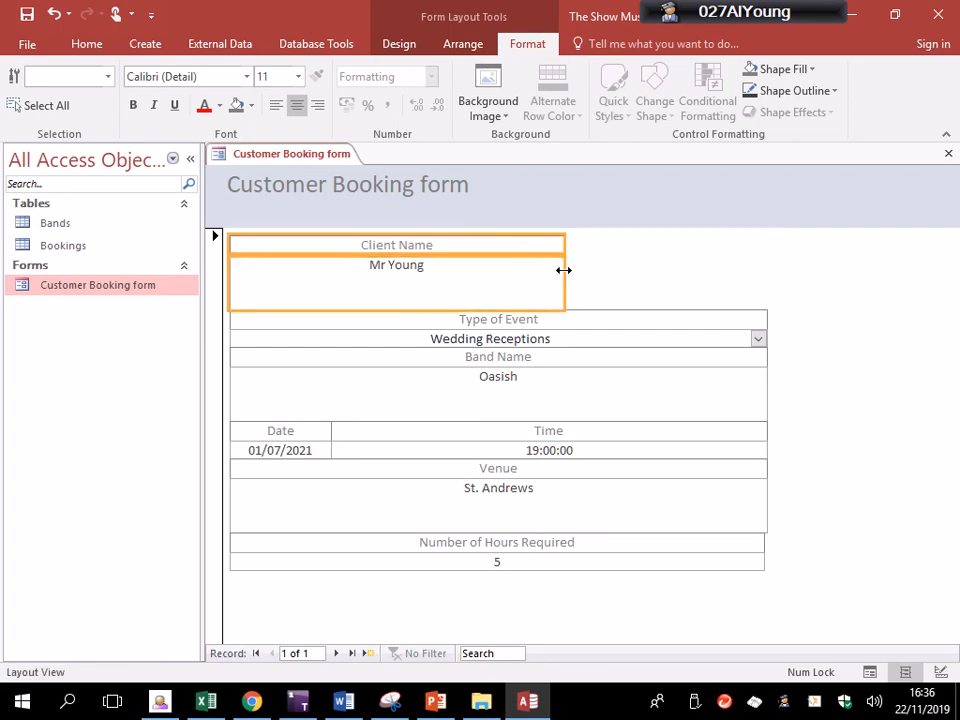
key("ctrl+z")
Deselect the Client Name controls and switch the form back to Design View
left_click(796, 312)
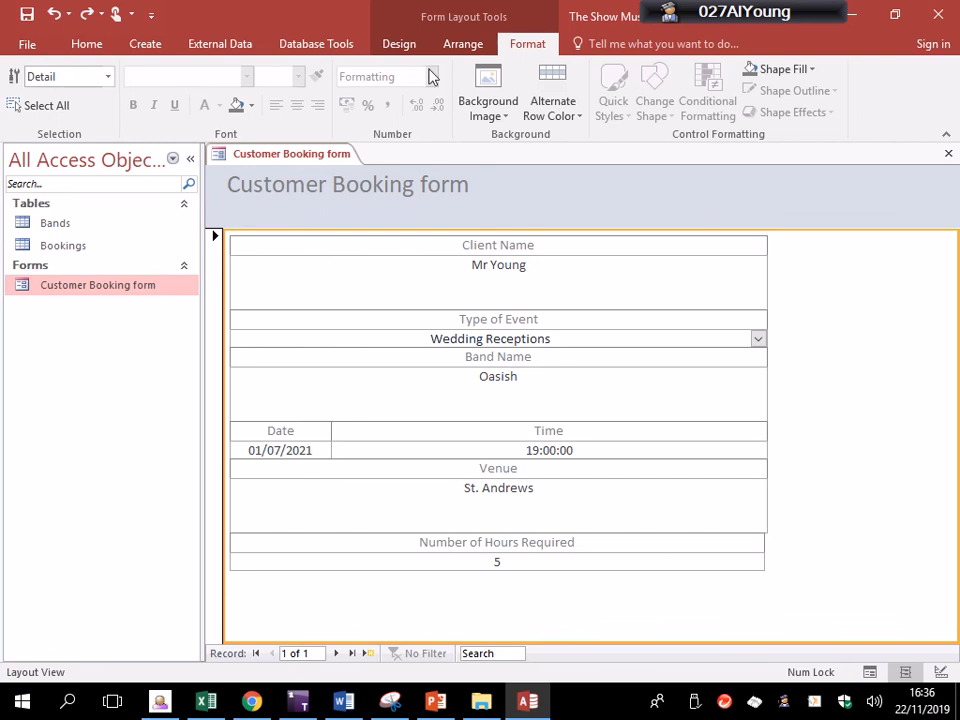
left_click(399, 43)
left_click(25, 110)
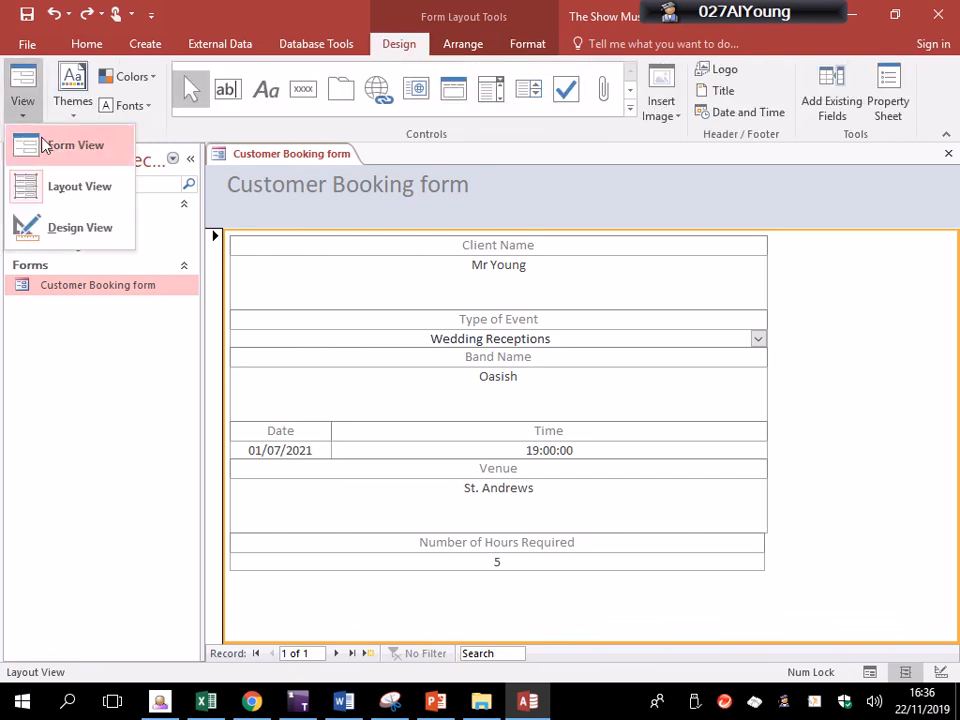
left_click(68, 229)
Give the Client Name label a standard purple fill and white font colour
left_click(534, 302)
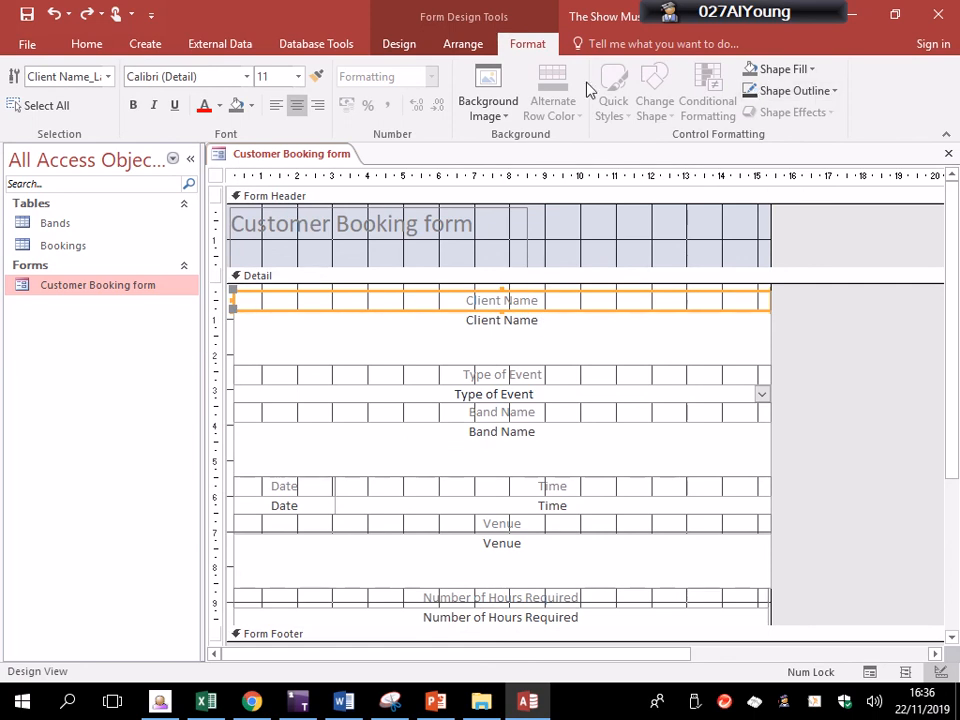
left_click(783, 69)
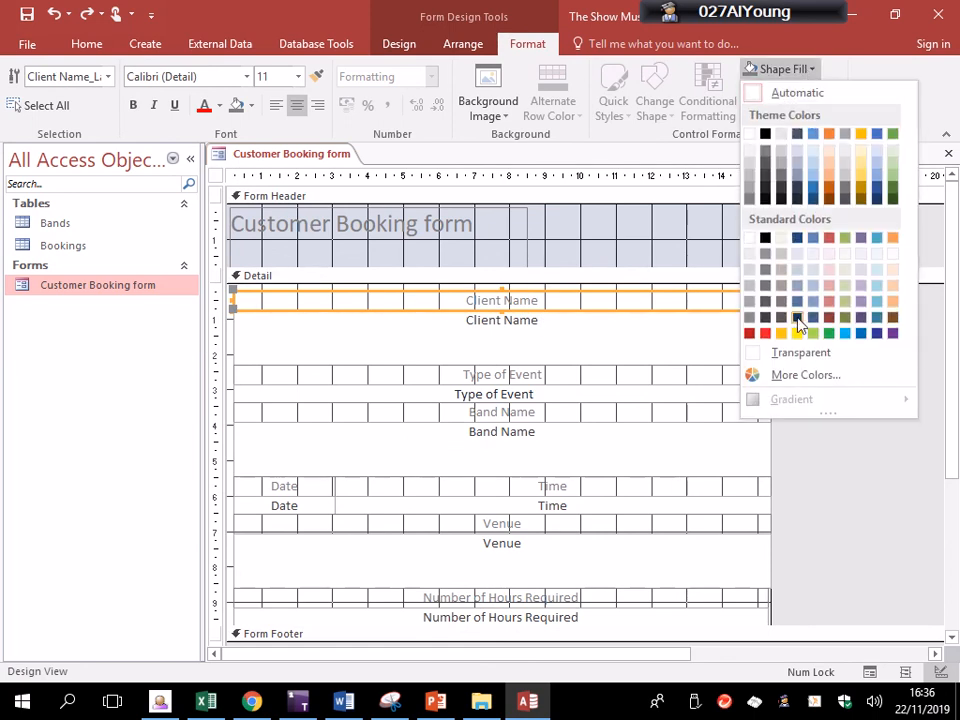
left_click(892, 333)
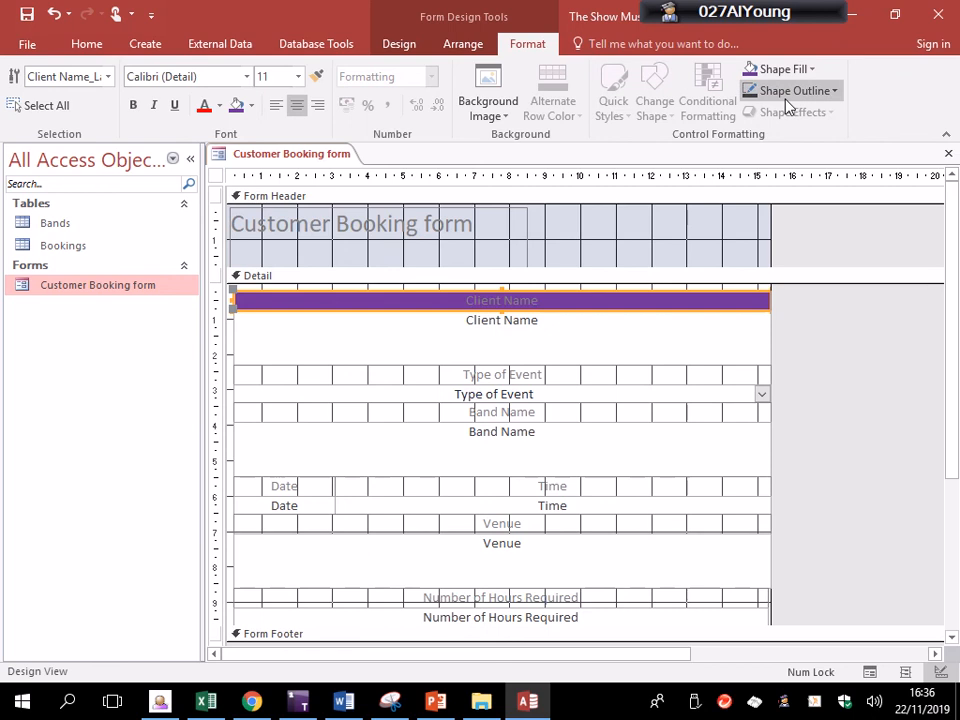
left_click(219, 106)
left_click(203, 170)
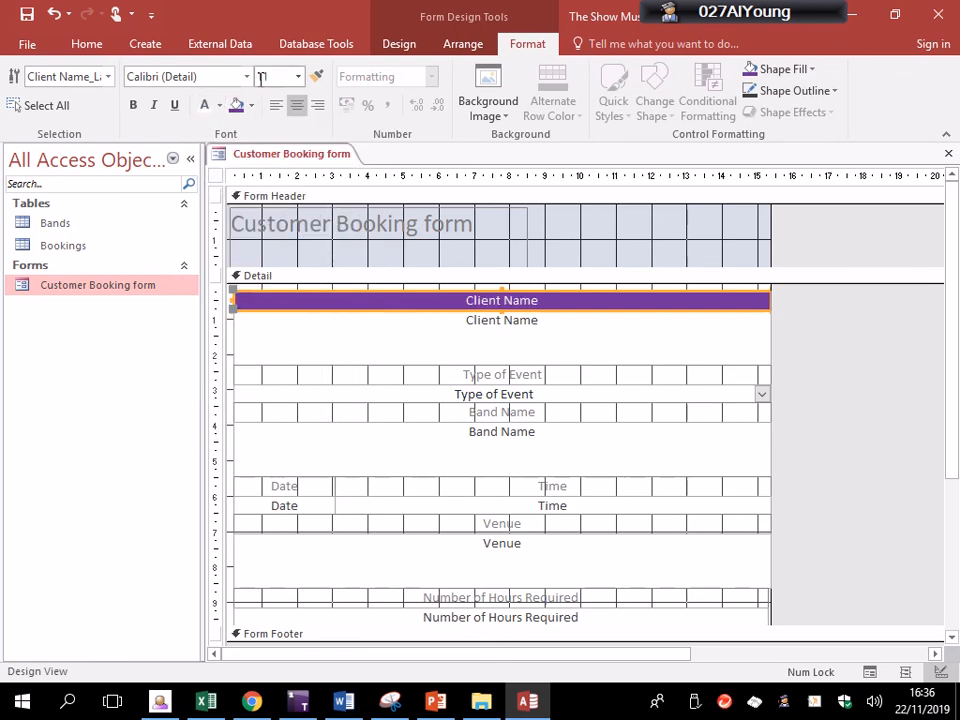
Set the Client Name label's font to Heather BTN at size 12
left_click(221, 76)
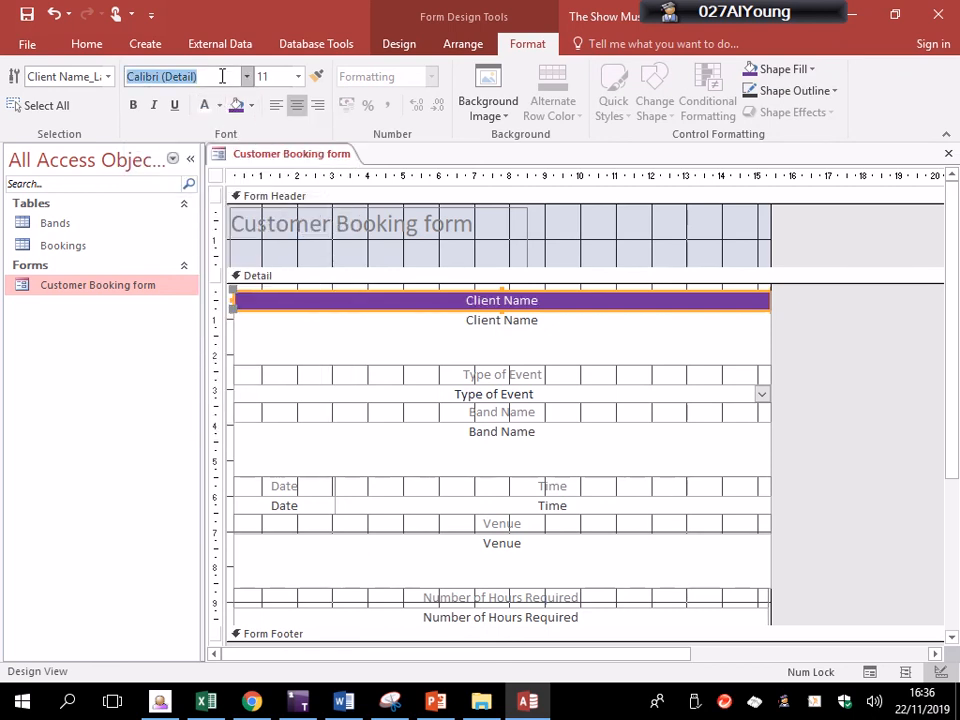
type("Heather BTN")
key("Return")
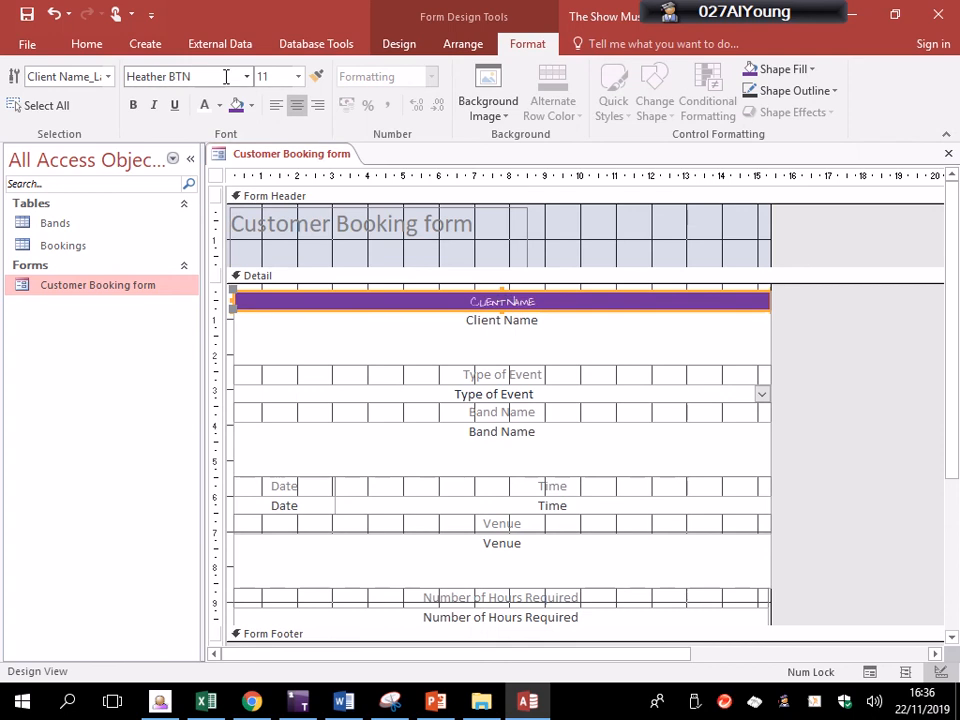
left_click(297, 77)
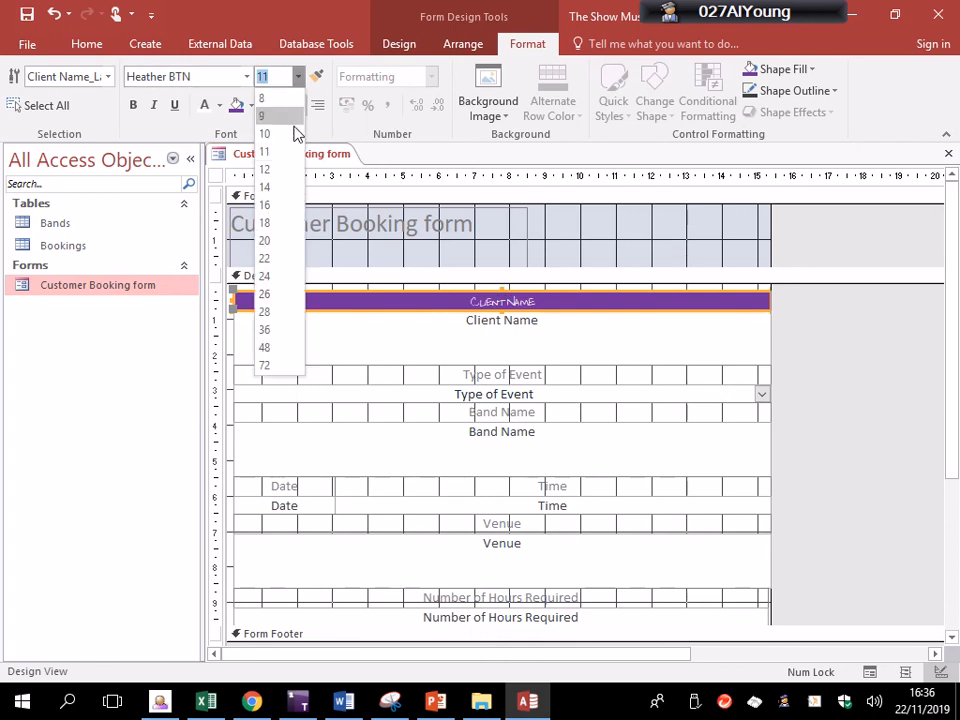
left_click(290, 188)
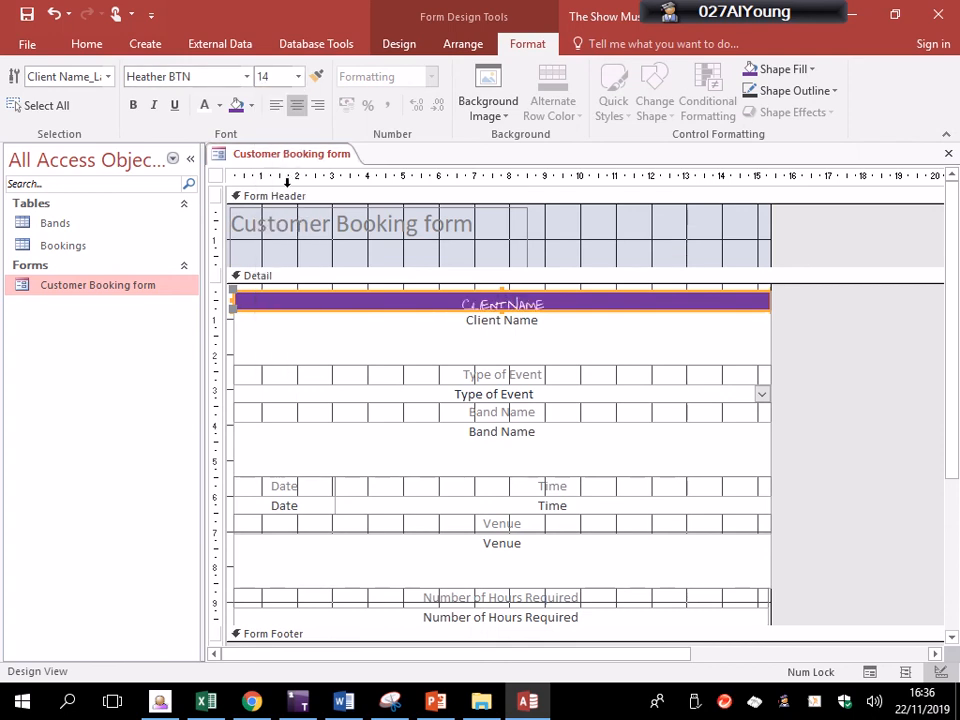
left_click(297, 76)
left_click(290, 170)
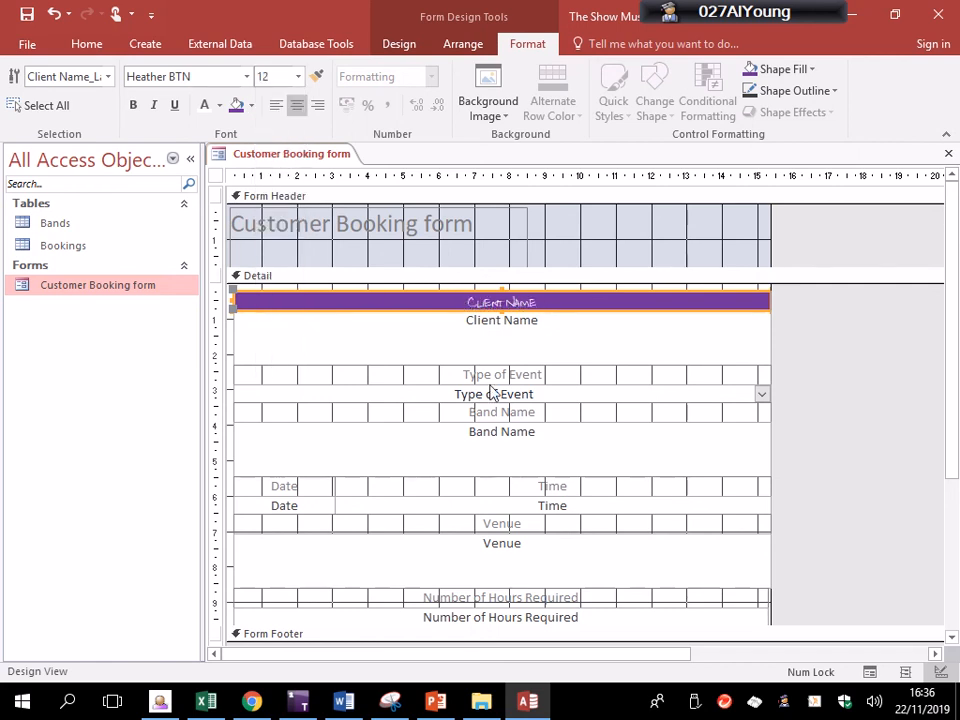
Apply the same purple fill and white font to the Type of Event, Band Name, Date, Time, Venue and Number of Hours Required labels
left_click(506, 375)
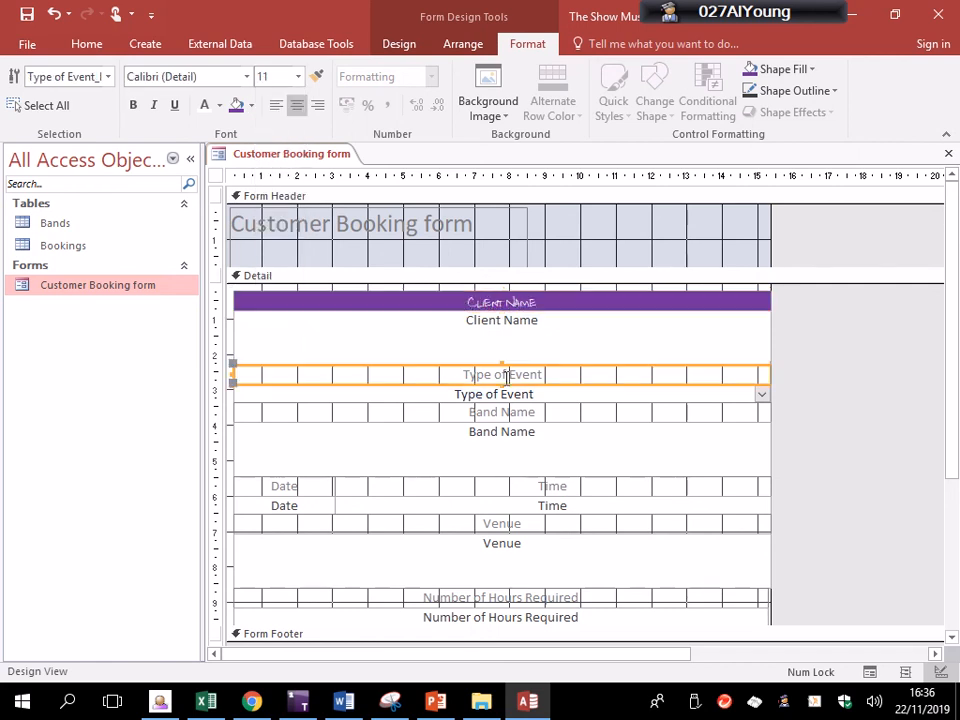
left_click(505, 413, "shift")
left_click(484, 487, "shift")
left_click(322, 490, "shift")
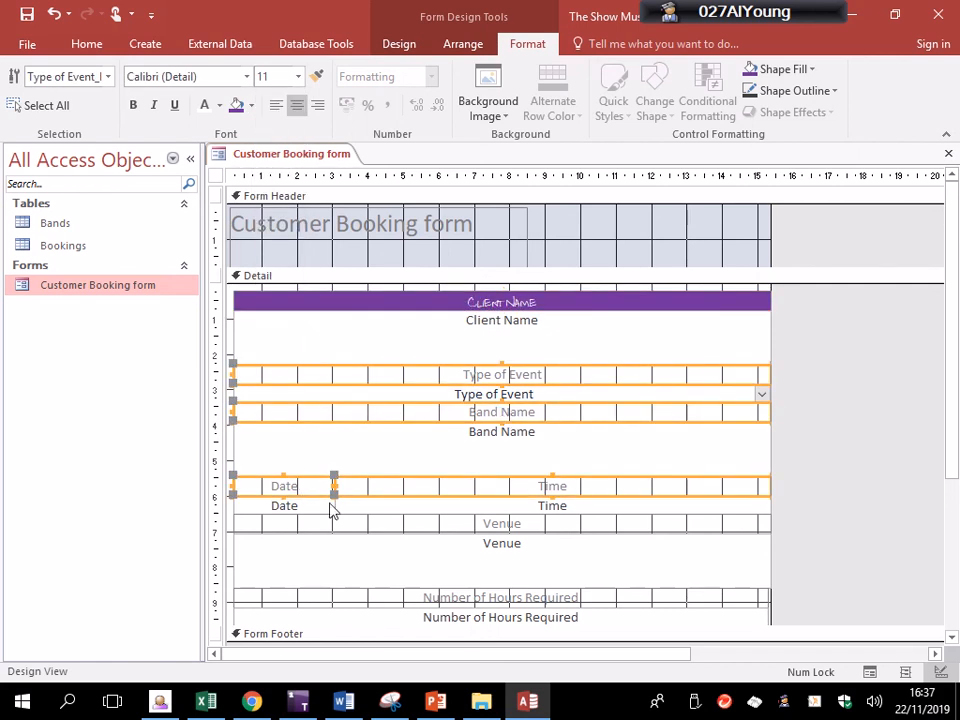
left_click(338, 530, "shift")
left_click(431, 596, "shift")
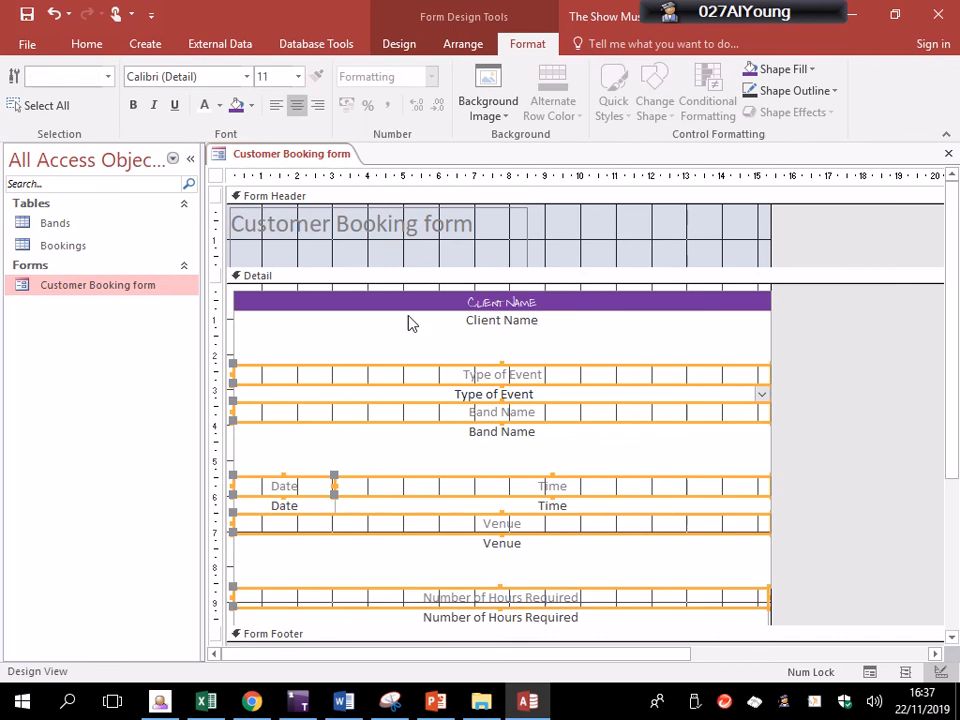
left_click(236, 106)
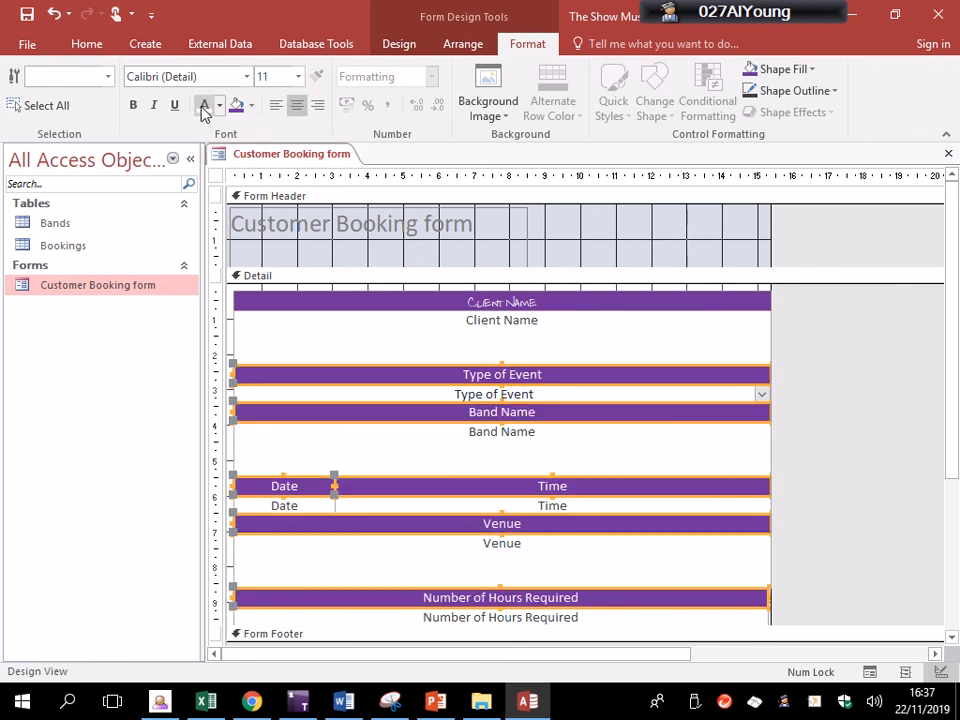
Set the font of the six selected labels to Heather BTN and deselect them
left_click(211, 82)
type("Heather BTN")
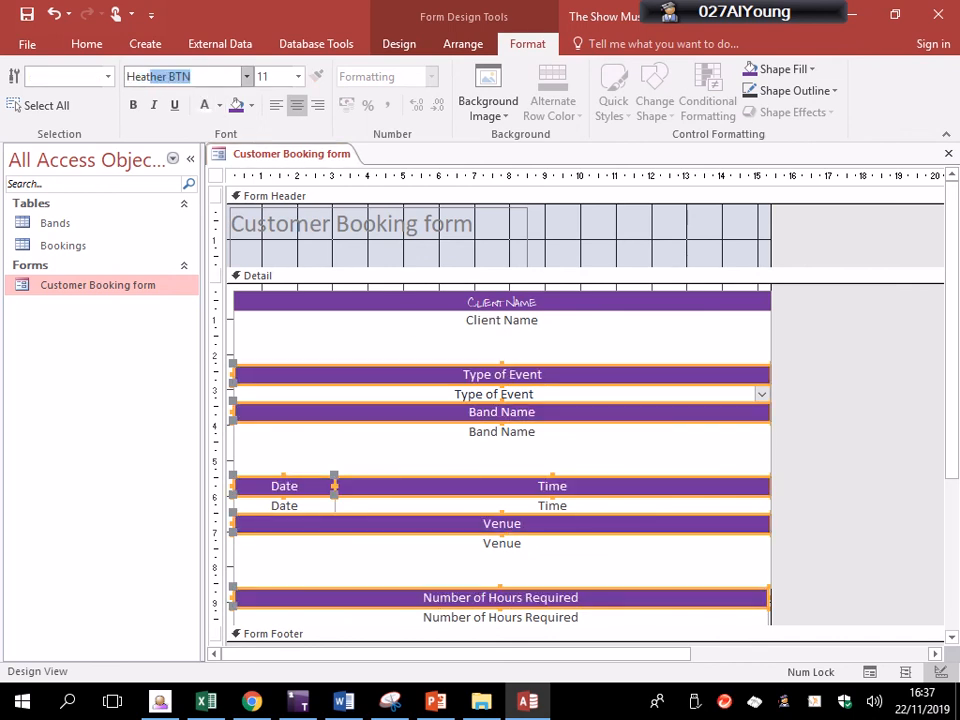
key("Return")
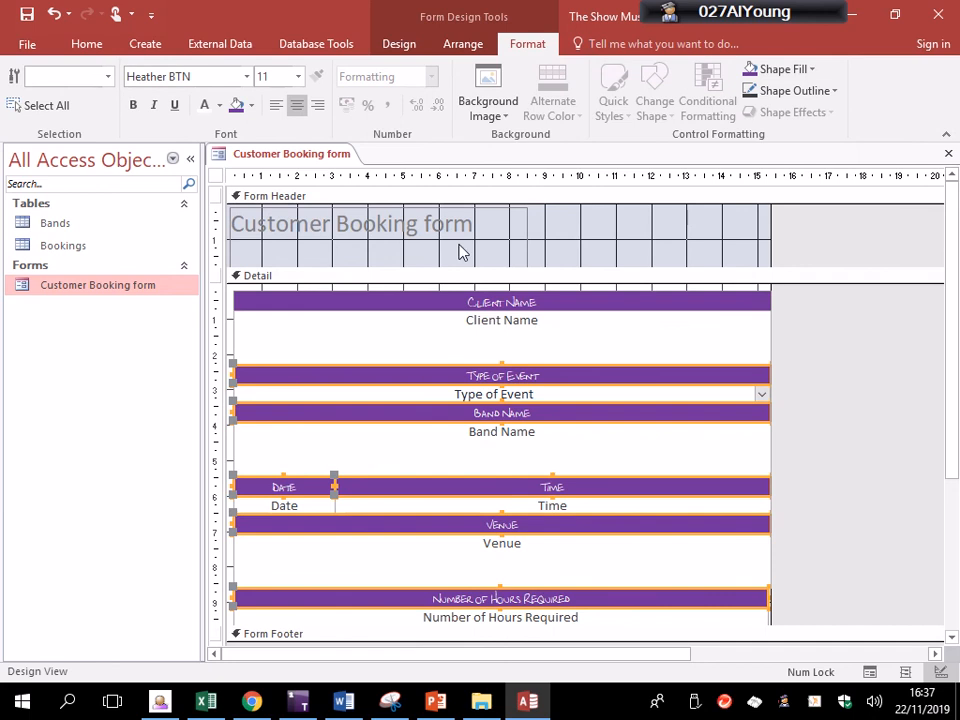
left_click(845, 405)
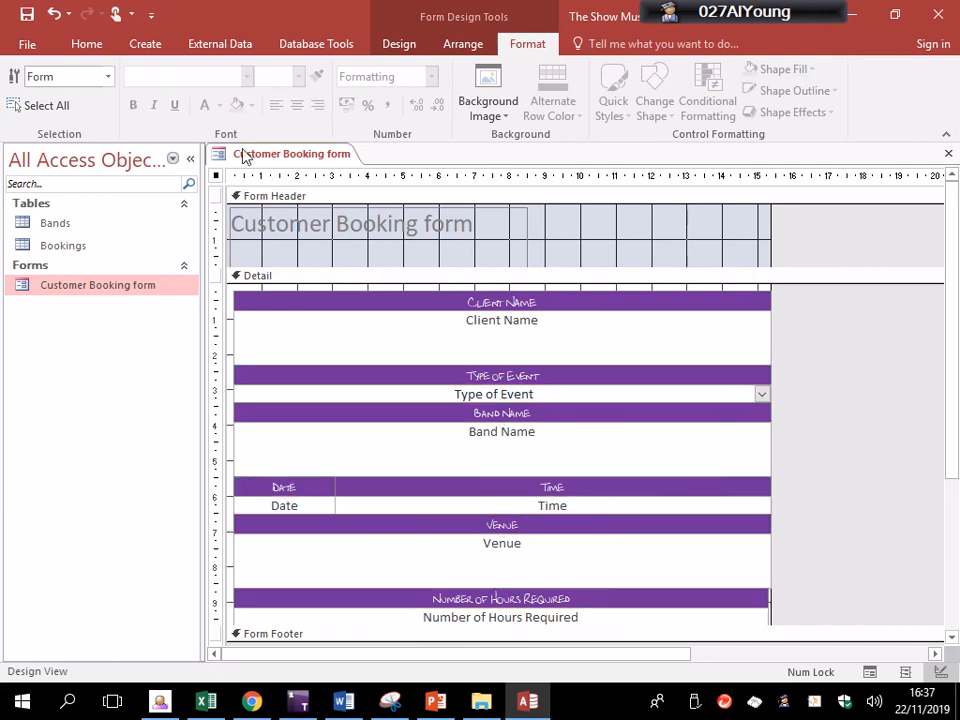
Preview the formatted booking record in Form View and return the form to Design View
left_click(412, 46)
left_click(22, 85)
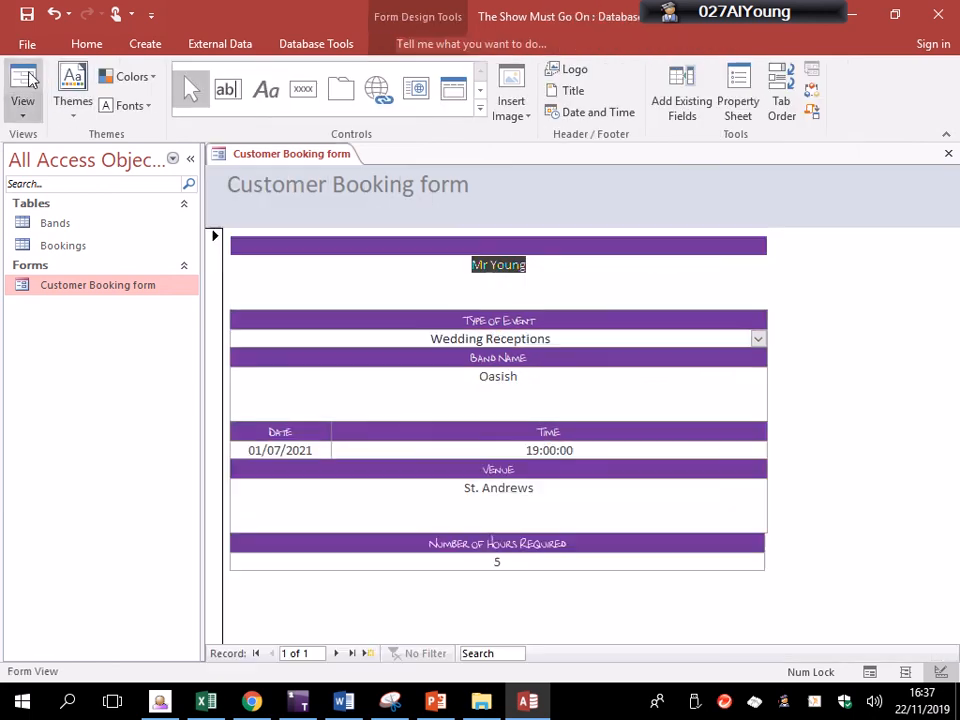
double_click(641, 561)
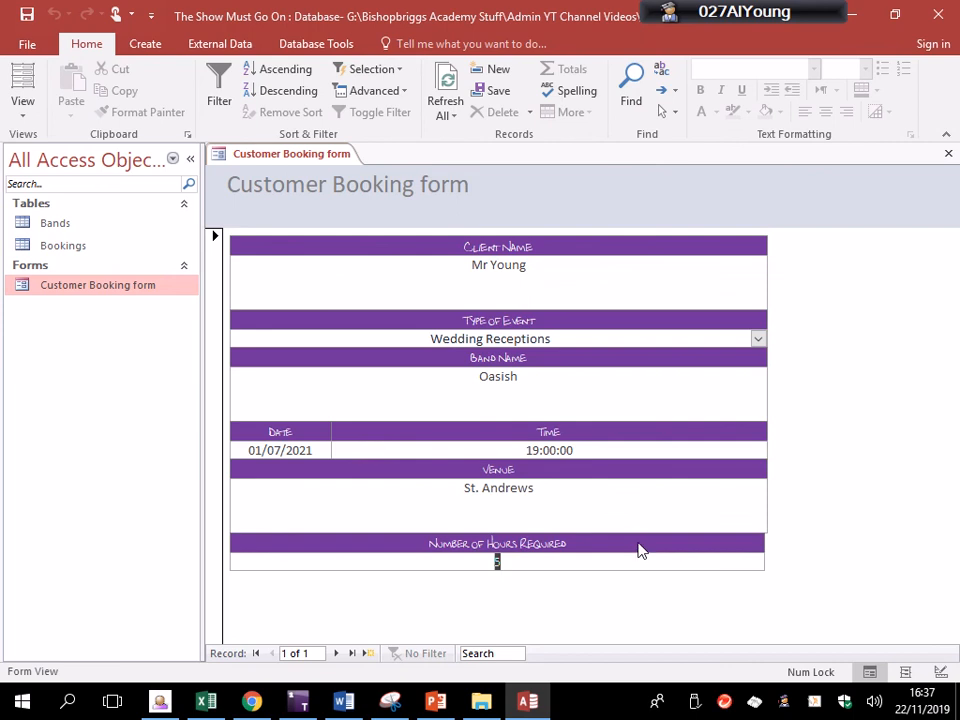
key("shift+Tab")
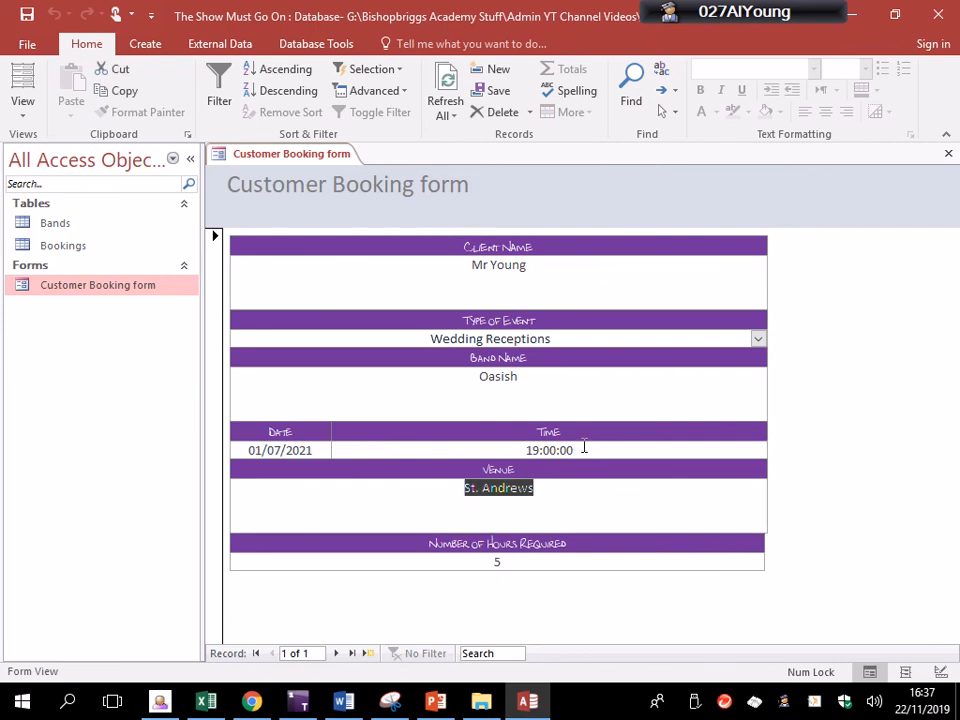
left_click(20, 103)
left_click(86, 232)
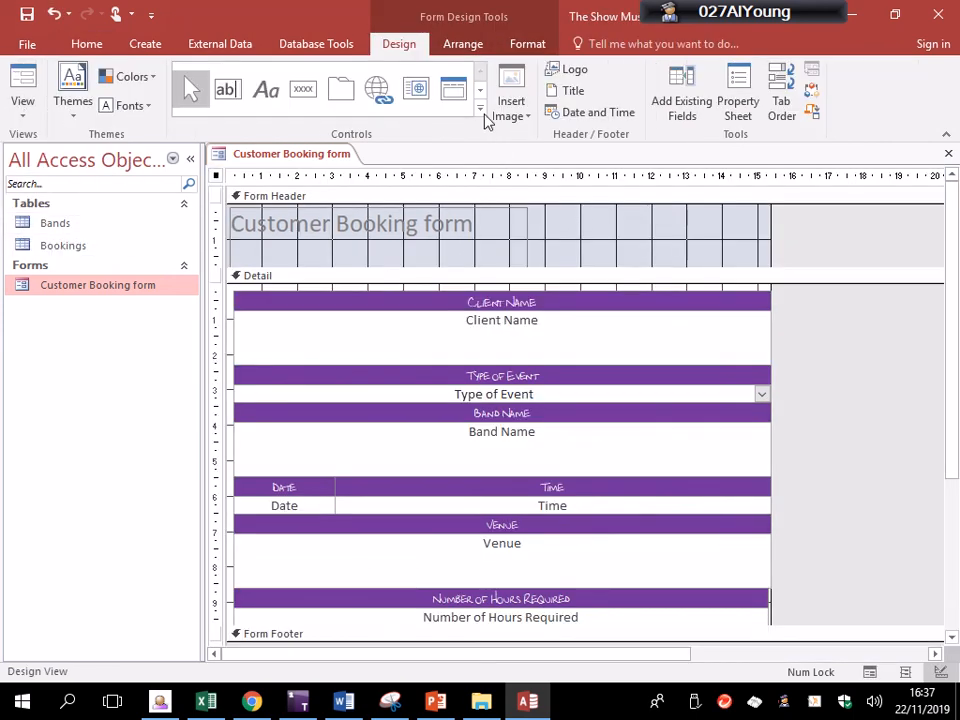
Draw an image control beside the form header title, from about 9.2 to 13.5 on the ruler, and cancel picking a file from Pictures
left_click(512, 112)
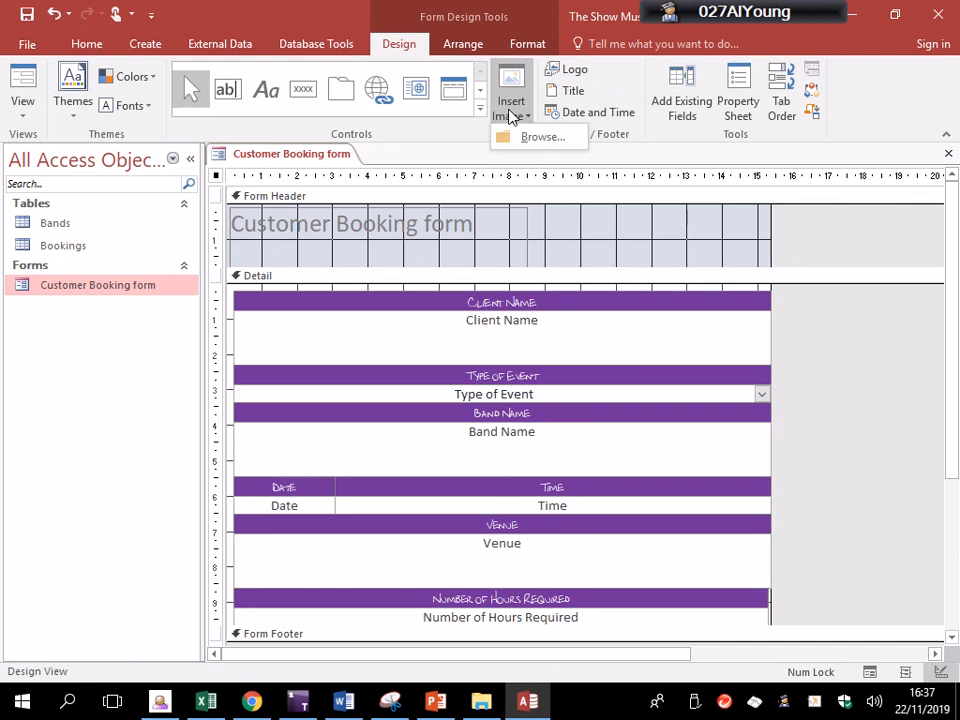
left_click(512, 114)
left_click(484, 112)
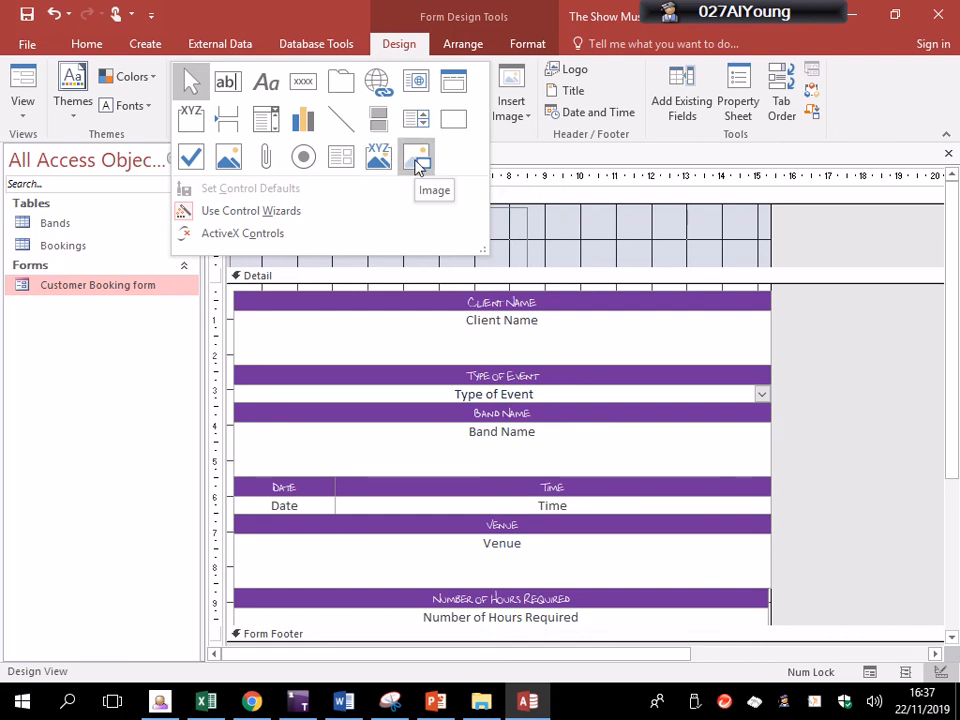
left_click(418, 167)
left_click_drag(552, 212, 705, 262)
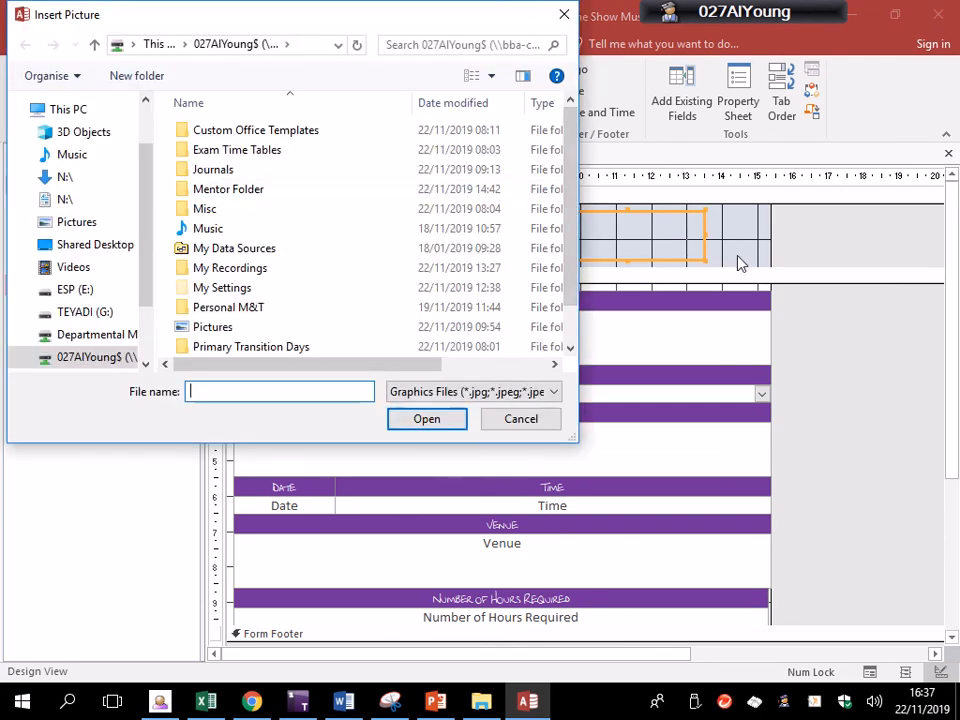
double_click(225, 327)
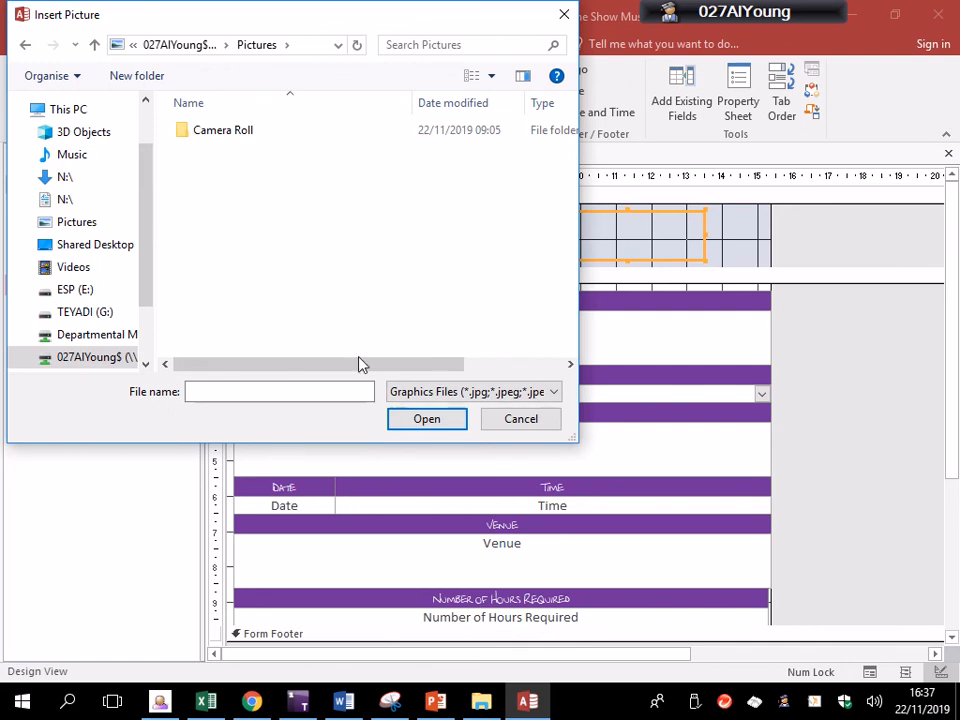
left_click(547, 425)
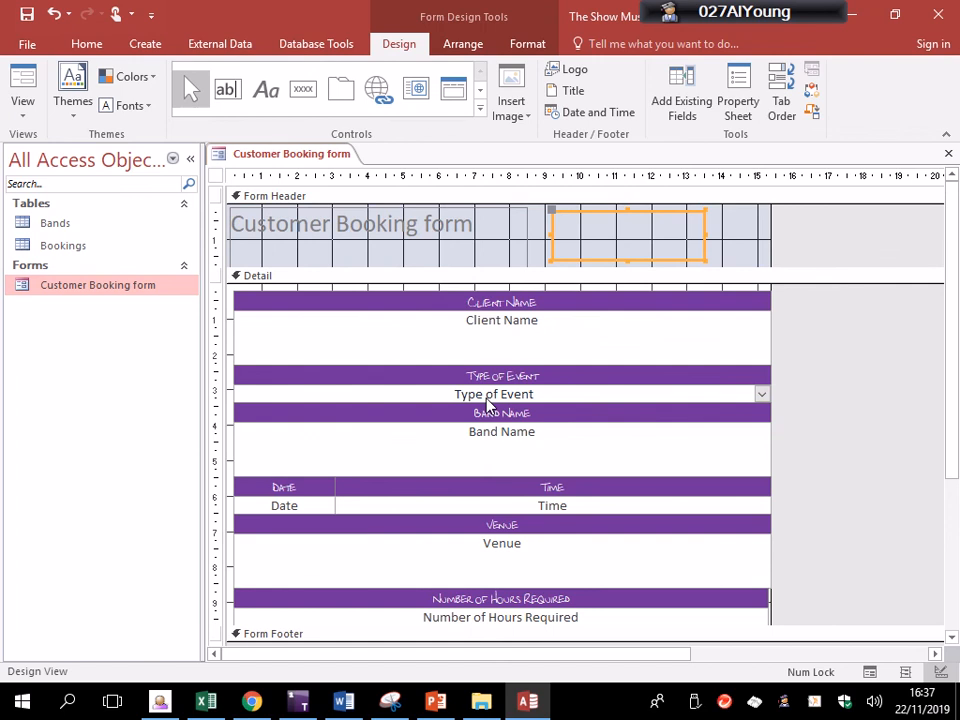